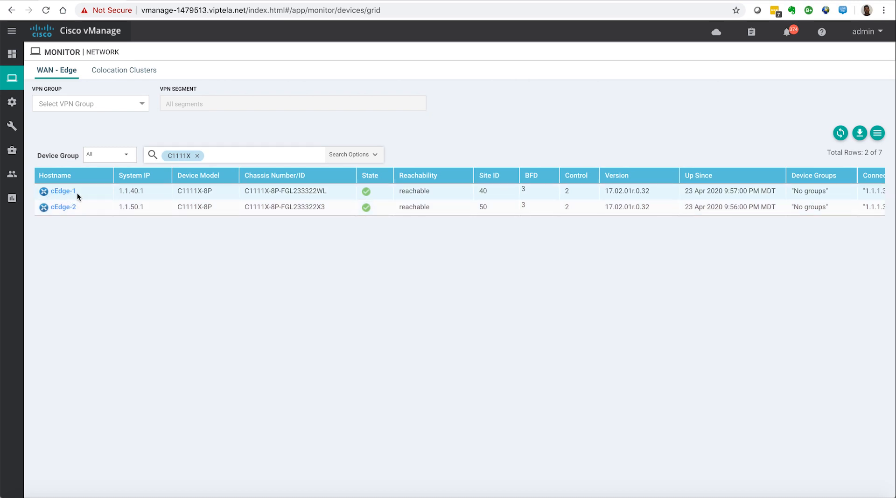
Step: Open the configuration templates and filter the device templates by "COR"
mouse_move(13, 102)
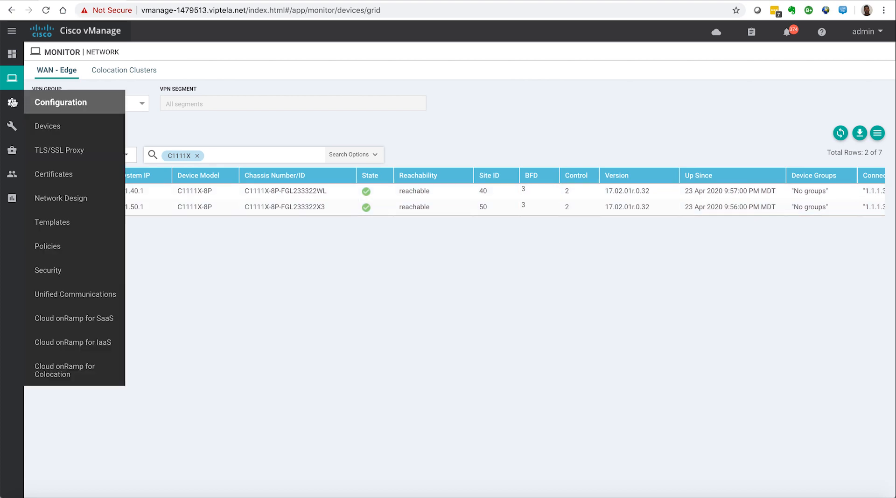
left_click(59, 222)
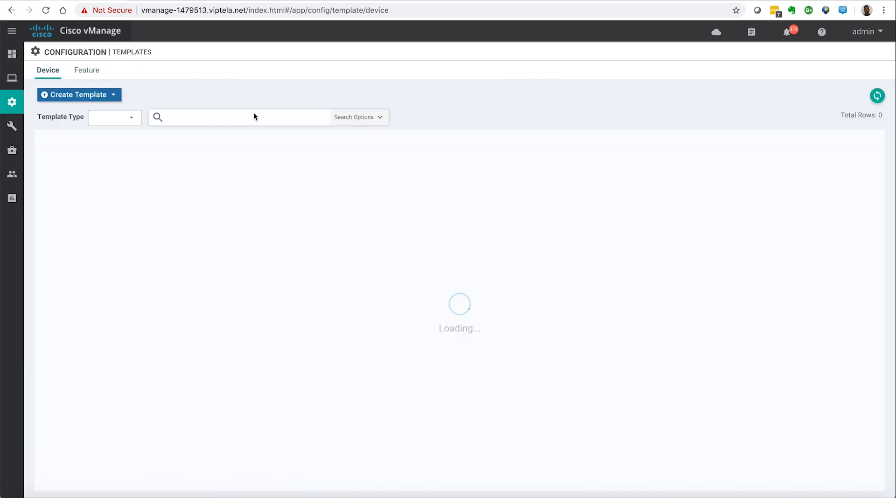
left_click(256, 117)
type("cor")
key("Return")
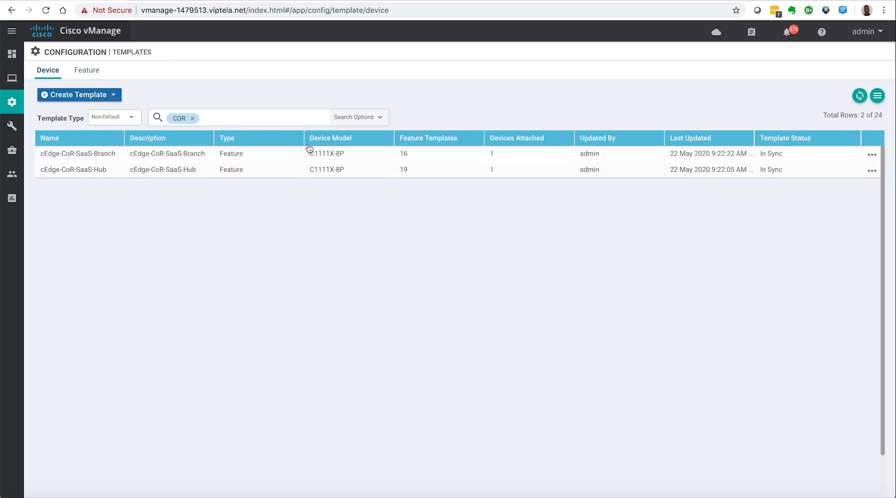
Step: Switch to the feature templates and filter the list by "probe"
left_click(90, 74)
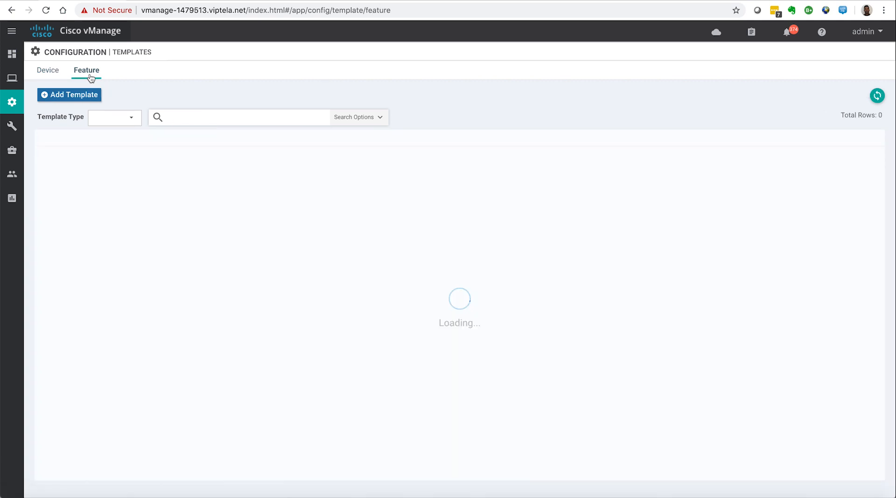
left_click(220, 117)
type("probe")
key("Return")
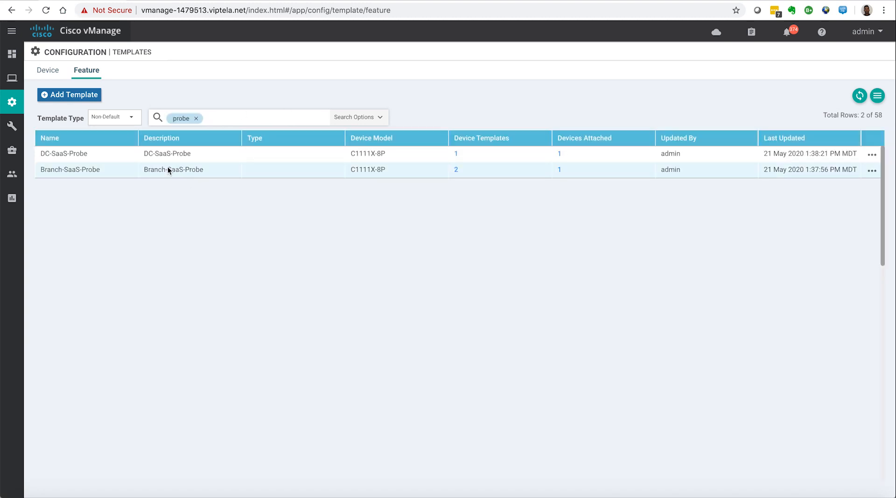
Step: Open the DC-SaaS-Probe feature template for editing and review its tunnel path-probe and SaaS settings
left_click(873, 156)
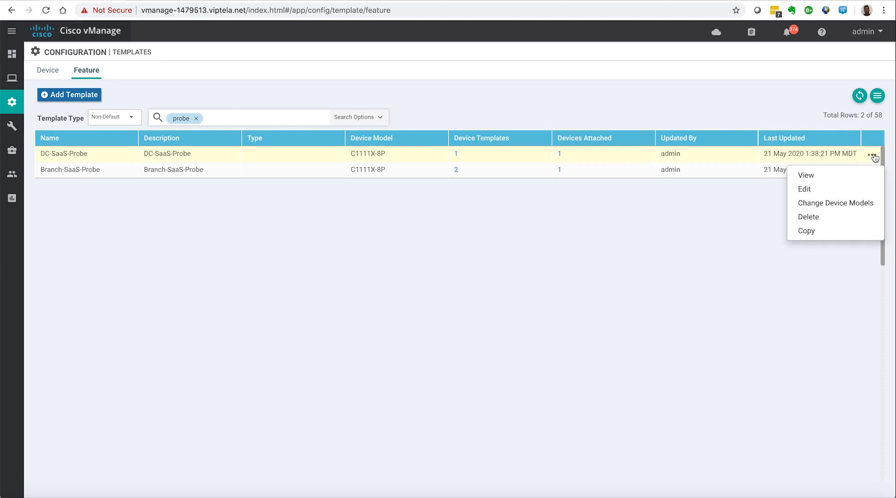
left_click(847, 189)
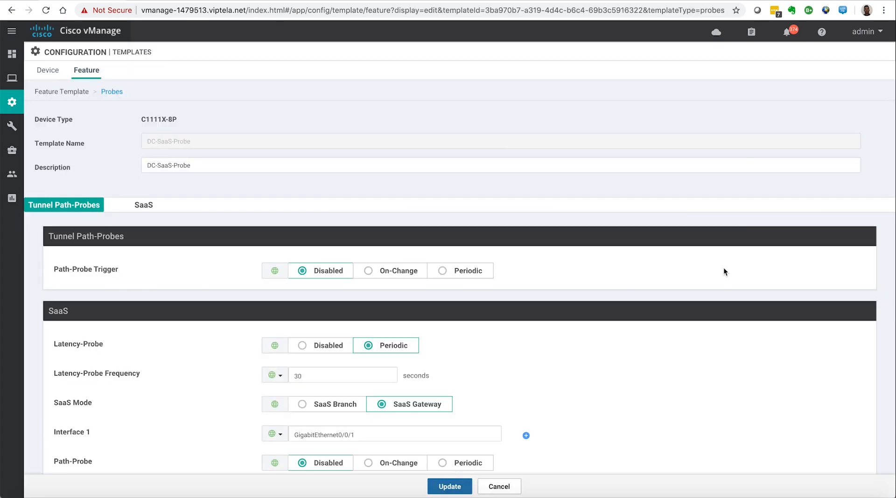
scroll(722, 313, "down", 3)
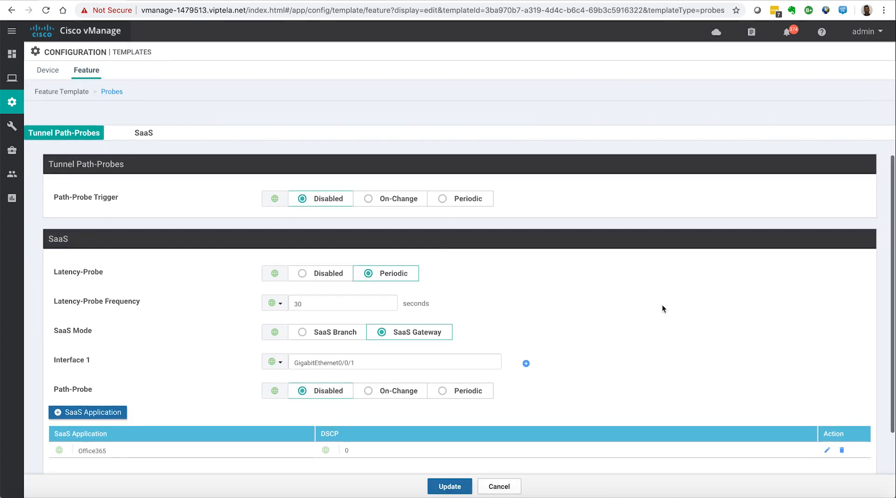
left_click(143, 134)
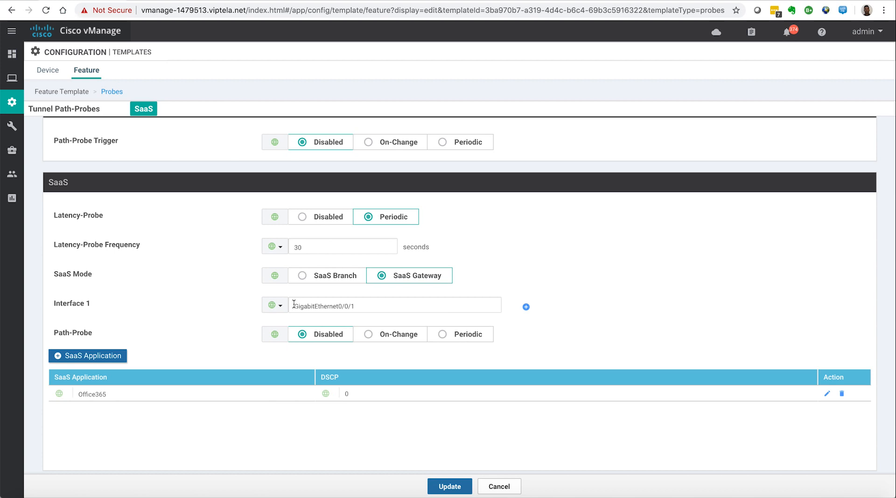
scroll(102, 338, "up", 1)
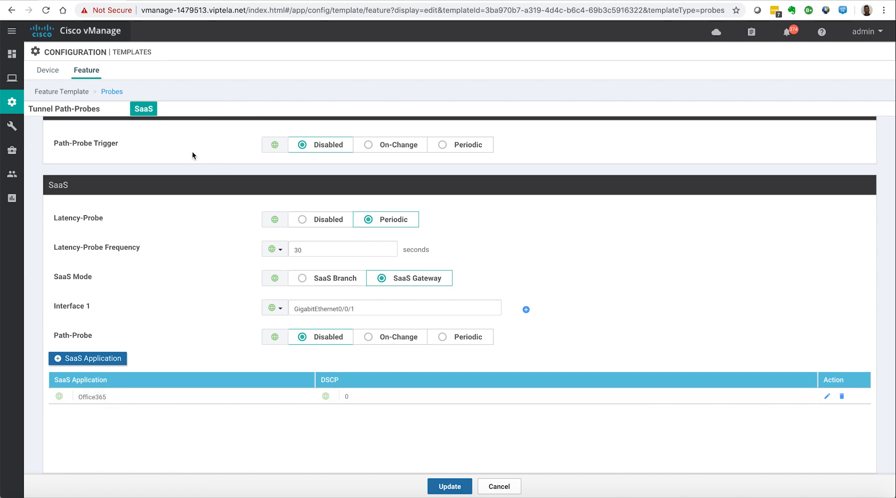
Step: Return to the feature template list and filter it by "probe" again
left_click(54, 73)
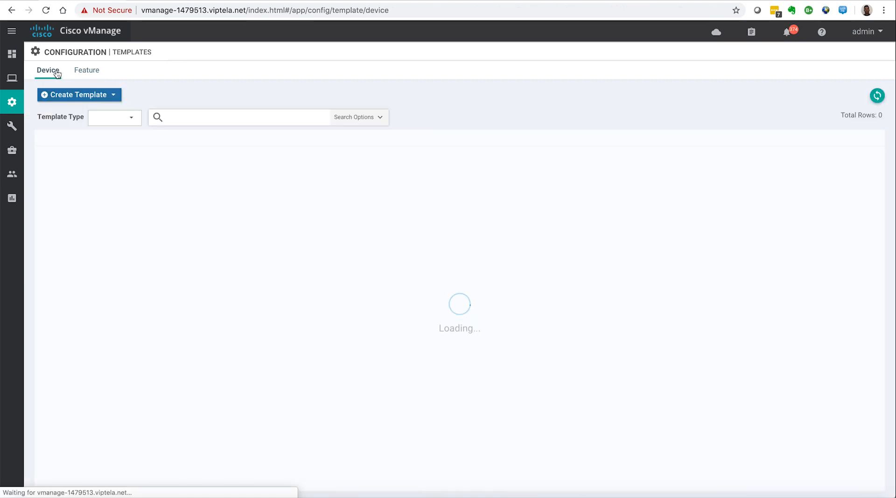
left_click(96, 74)
left_click(198, 119)
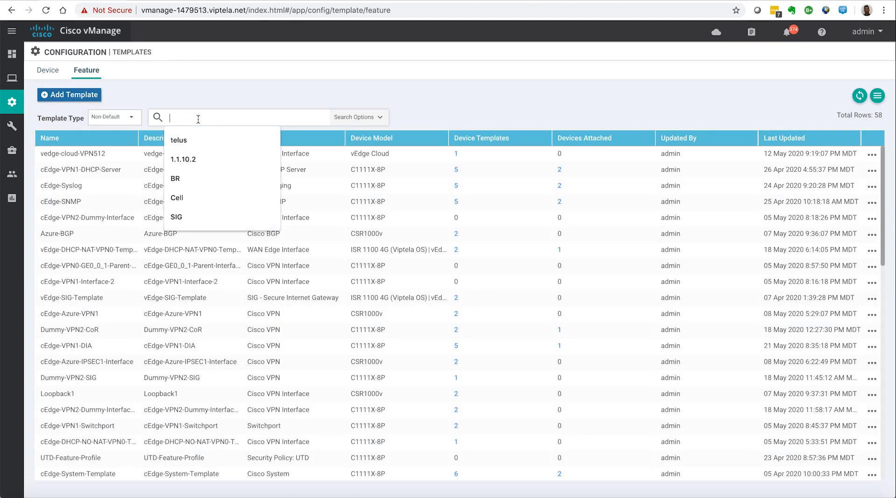
type("probe")
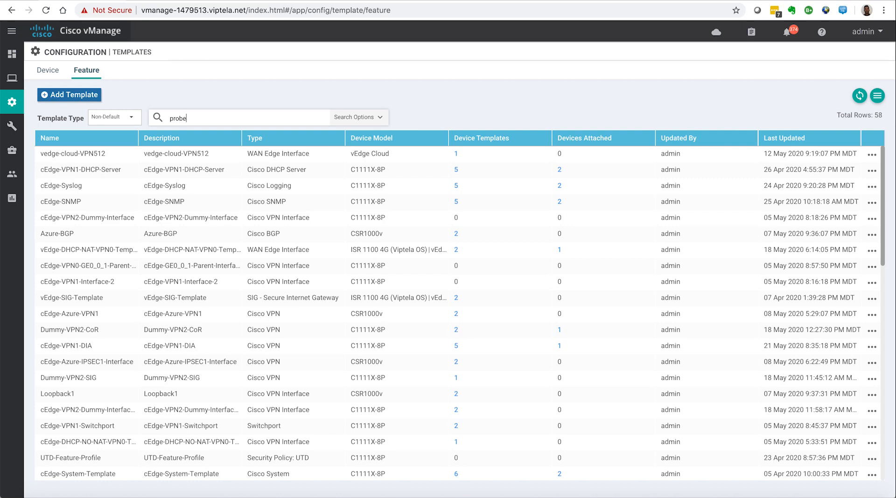
key("Return")
Step: Open the Branch-SaaS-Probe feature template for editing and review its SaaS mode, TLOCS, probe and application settings
left_click(872, 170)
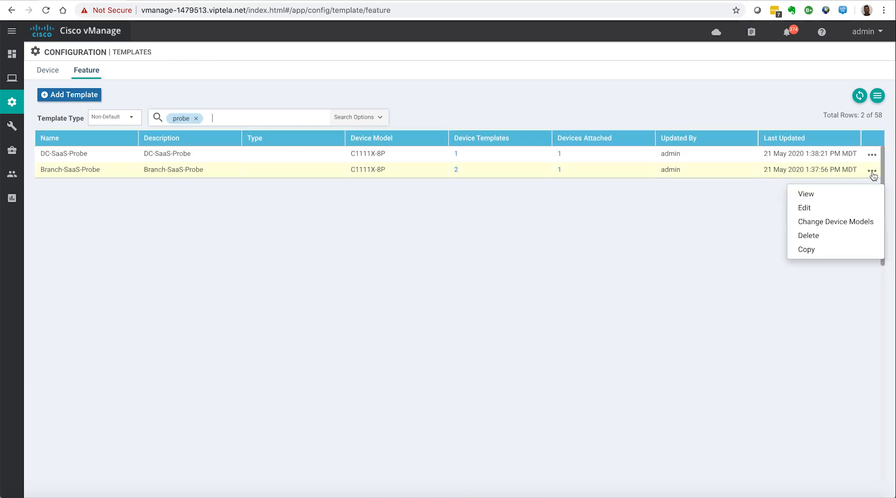
left_click(805, 207)
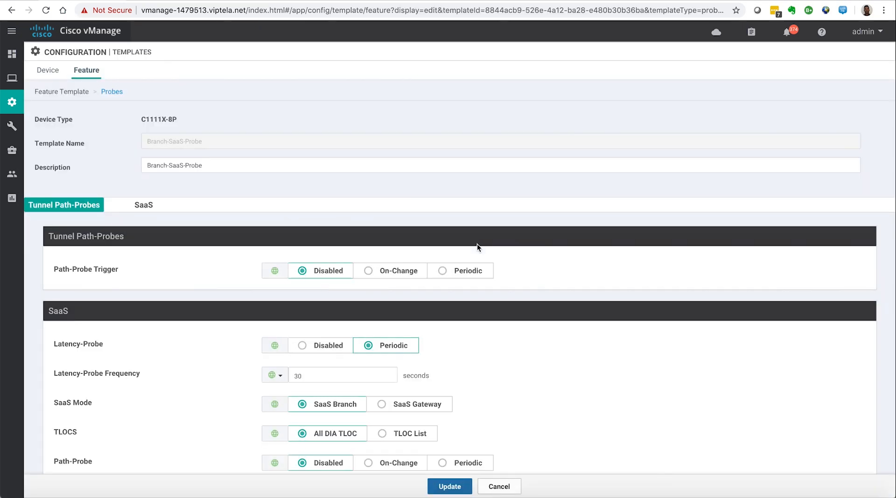
scroll(529, 303, "down", 3)
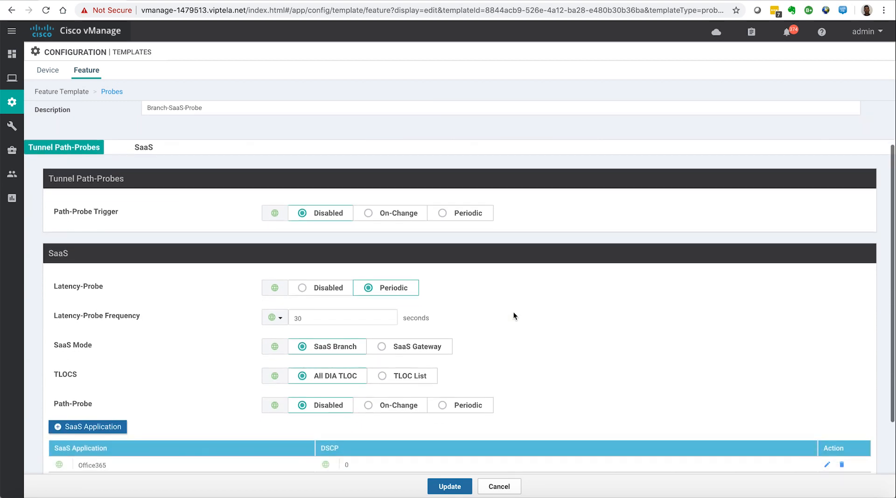
scroll(526, 304, "up", 1)
scroll(140, 355, "down", 2)
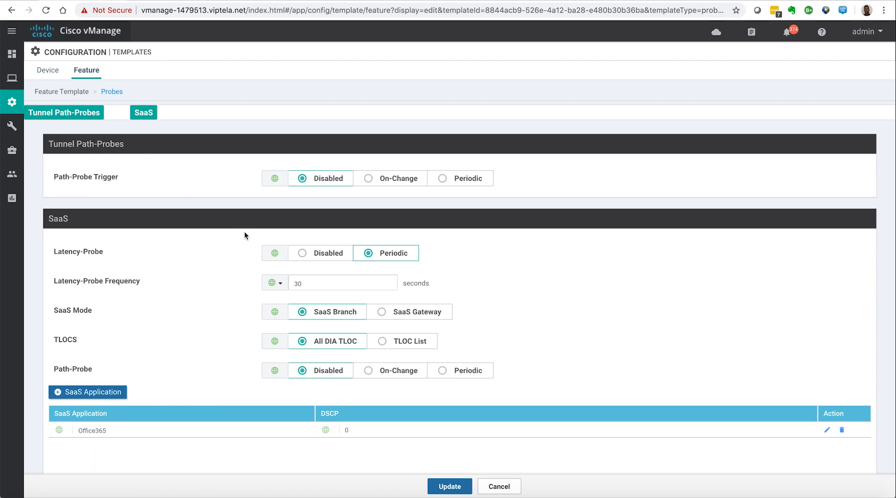
Step: Filter the device templates by "COR" and open cEdge-CoR-SaaS-Hub for editing to check the probe template under Additional Templates
left_click(47, 70)
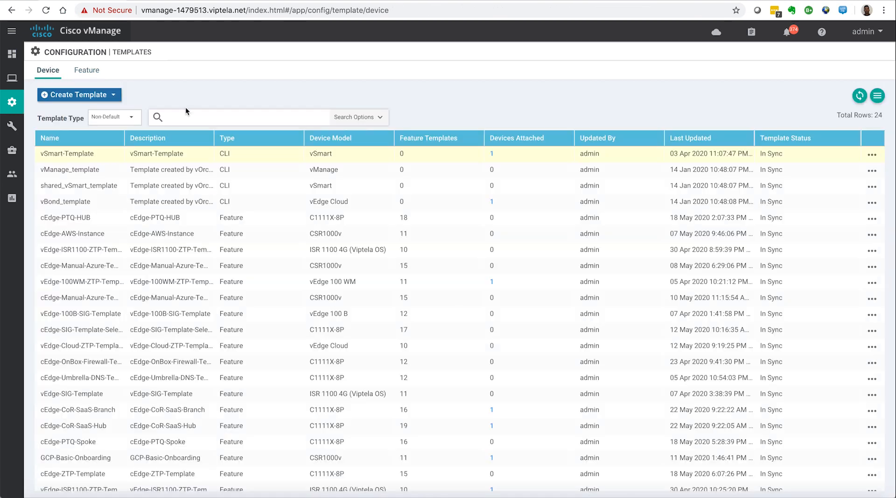
left_click(212, 118)
type("cor")
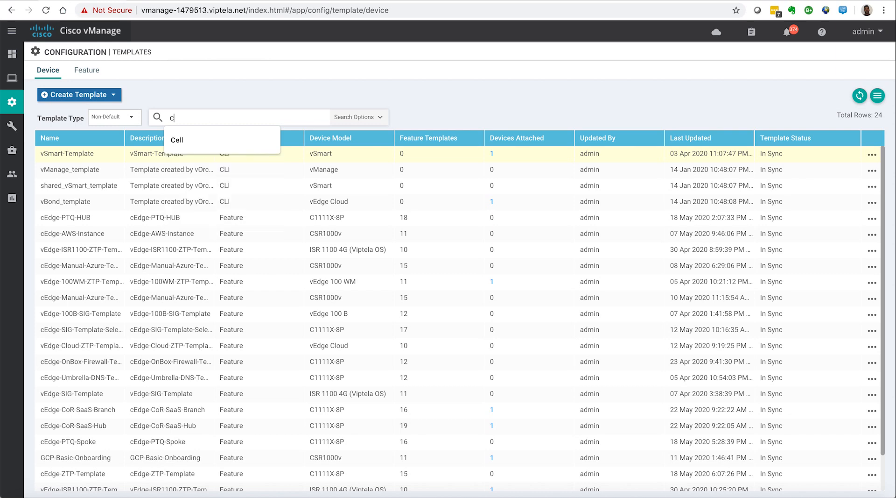
key("Return")
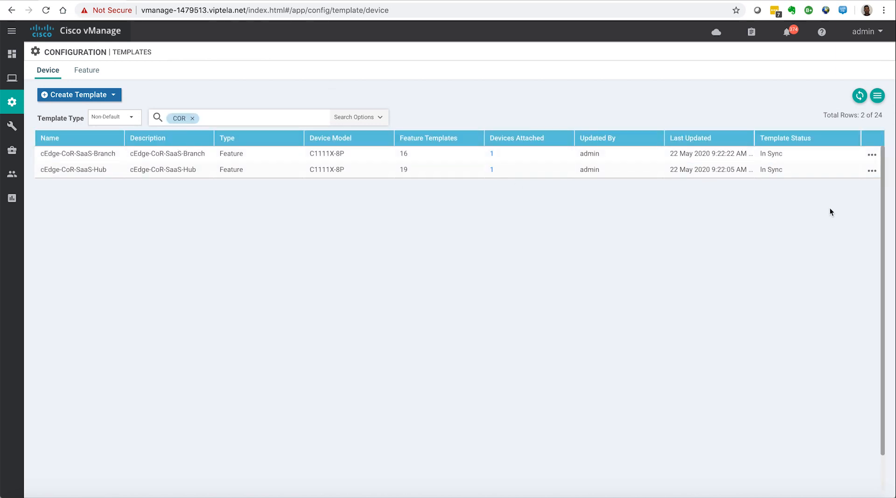
left_click(873, 170)
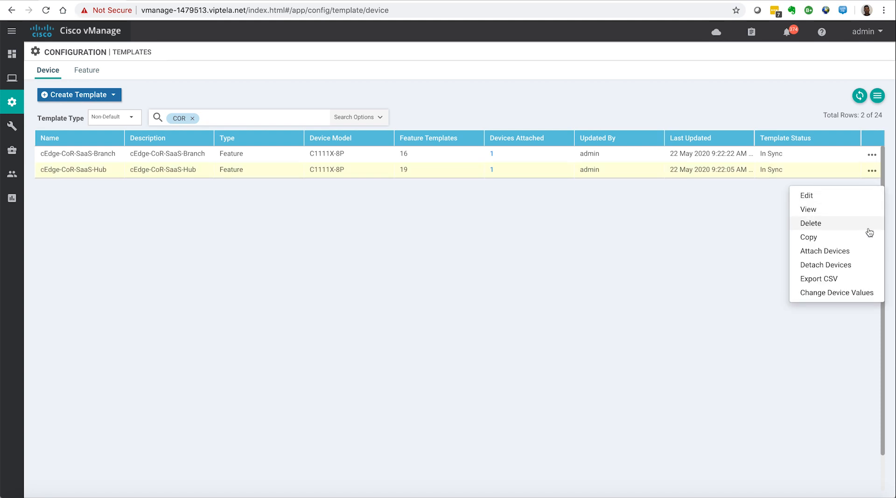
left_click(848, 196)
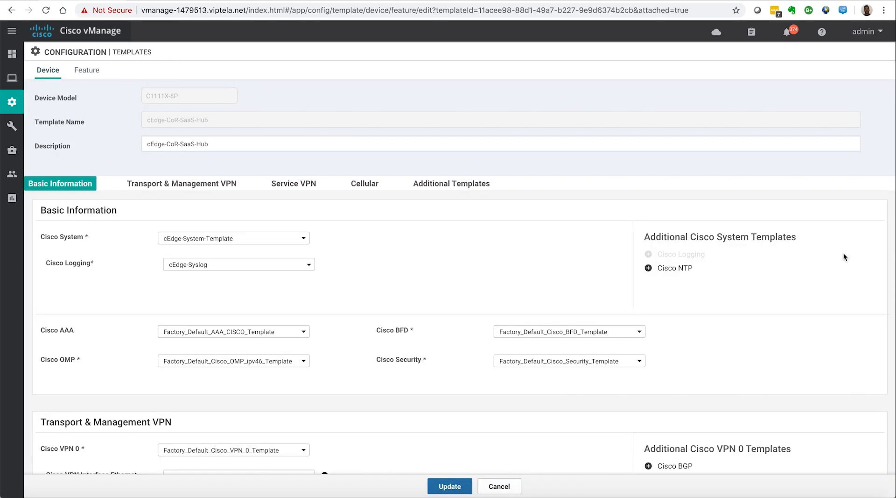
left_click(478, 185)
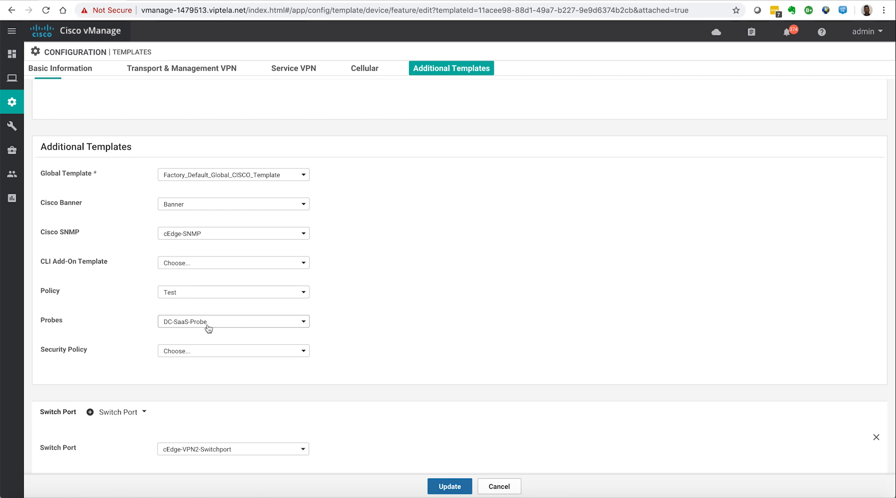
Step: Return to the device templates, filter by "CoR", and open cEdge-CoR-SaaS-Branch for editing to check its Additional Templates section
left_click(10, 12)
left_click(205, 117)
type("CoR")
key("Return")
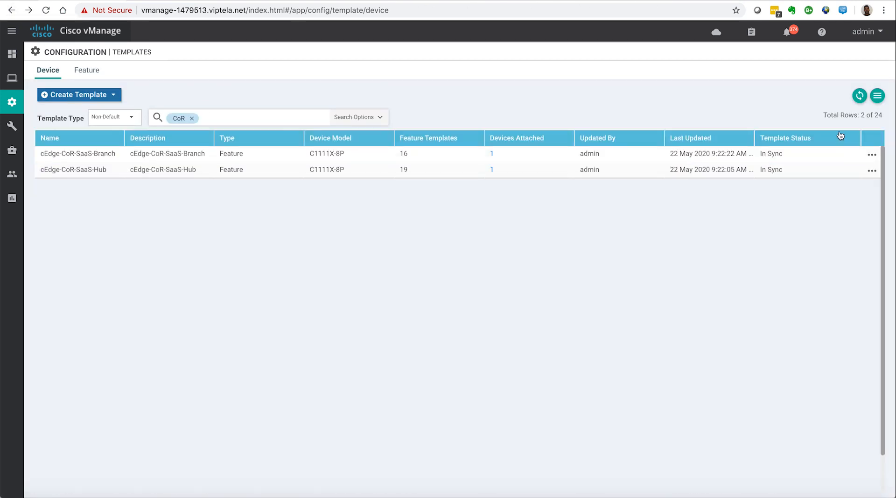
left_click(871, 155)
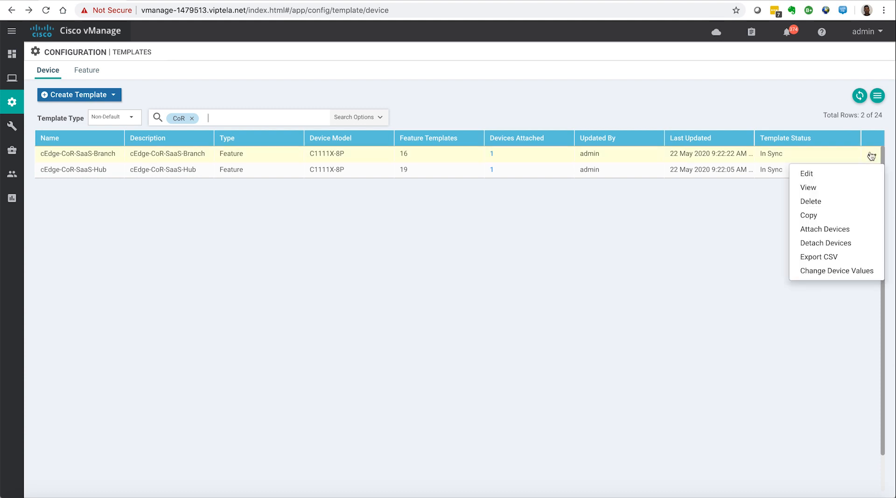
left_click(839, 175)
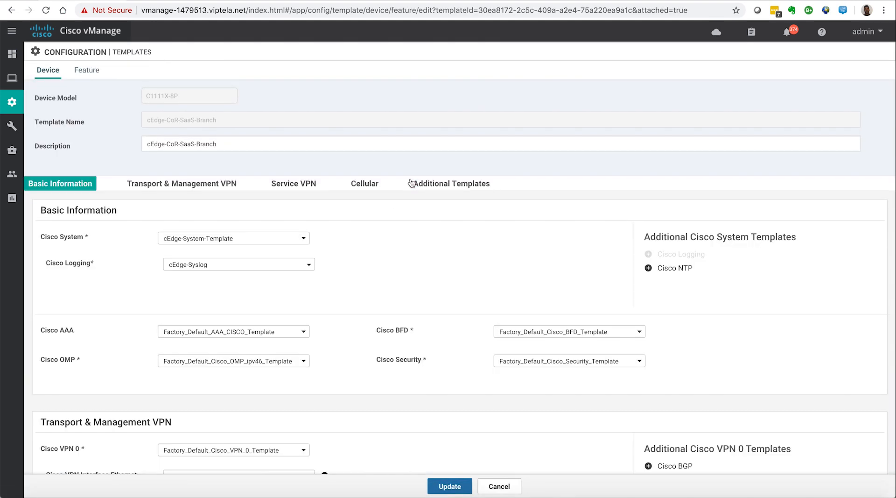
left_click(423, 183)
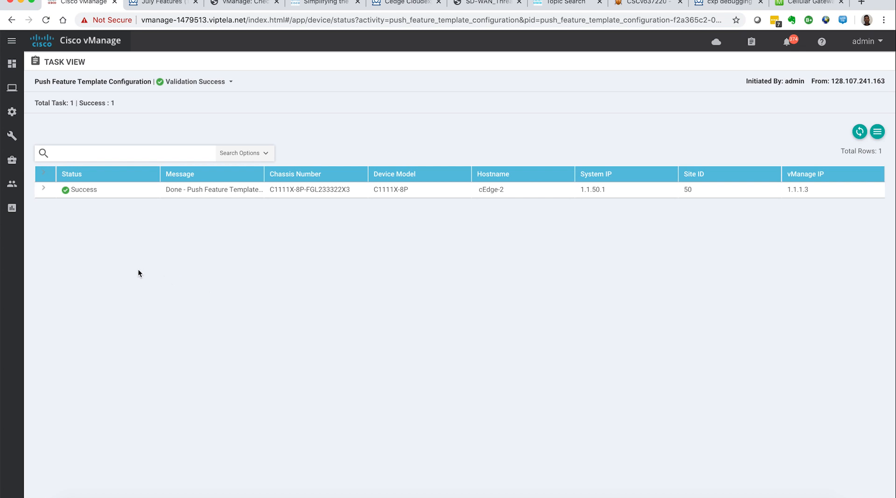
Step: Open the traffic policies of the centralized policy configuration to list the application-aware routing policies
mouse_move(10, 115)
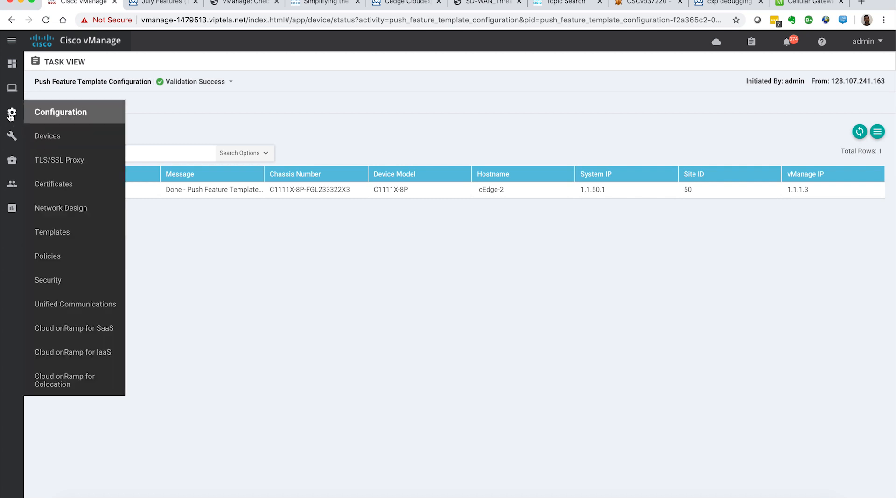
left_click(96, 255)
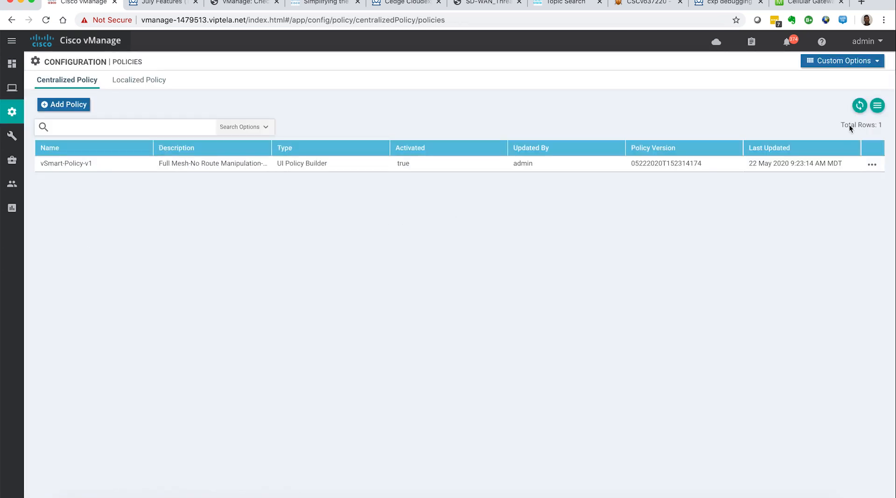
left_click(845, 60)
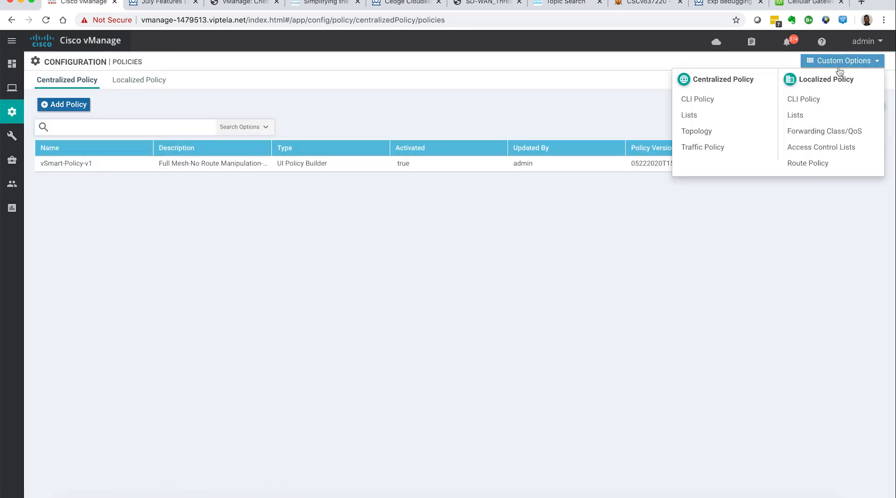
left_click(713, 153)
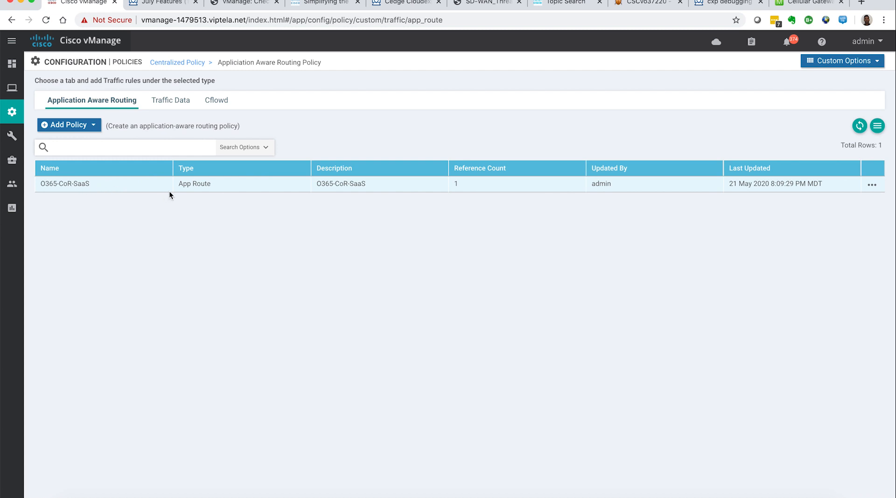
Step: Open the O365-CoR-SaaS policy for editing and examine the match conditions and actions of its O365-SaaS sequence rule
left_click(871, 186)
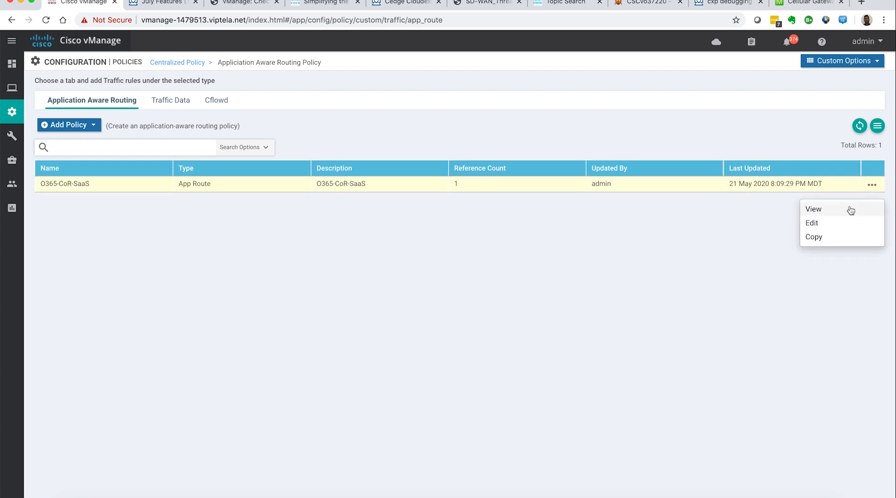
left_click(836, 222)
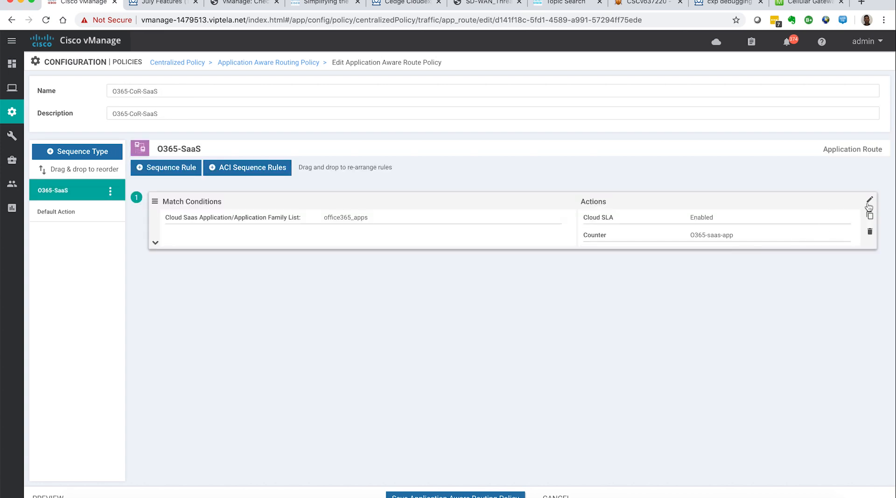
left_click(868, 205)
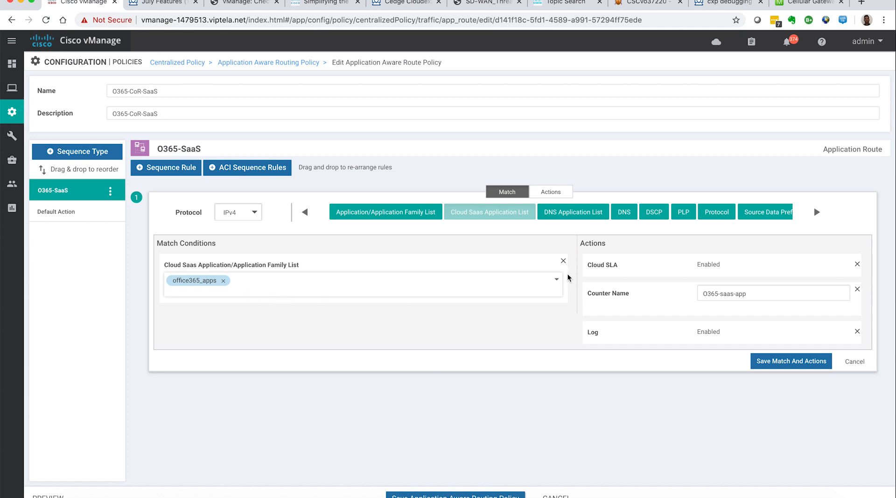
left_click(564, 195)
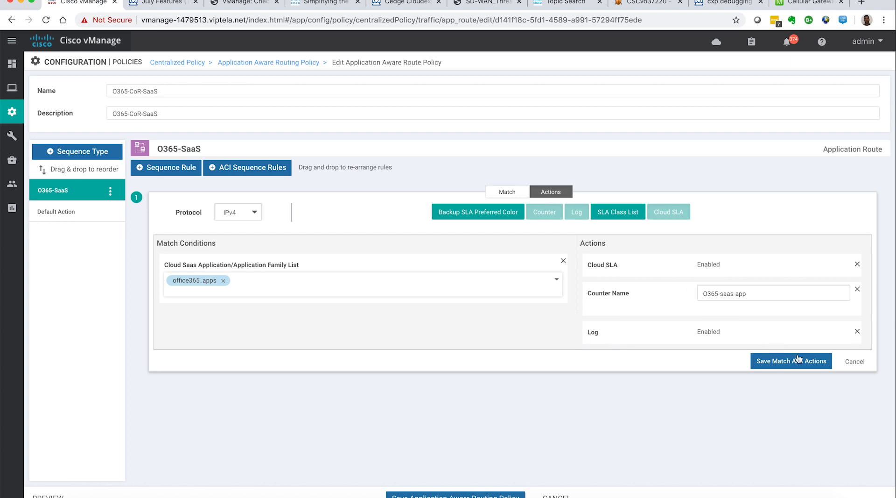
Step: Leave the O365-SaaS sequence rule without saving and open the vSmart-Policy-v1 centralized policy for editing
left_click(855, 361)
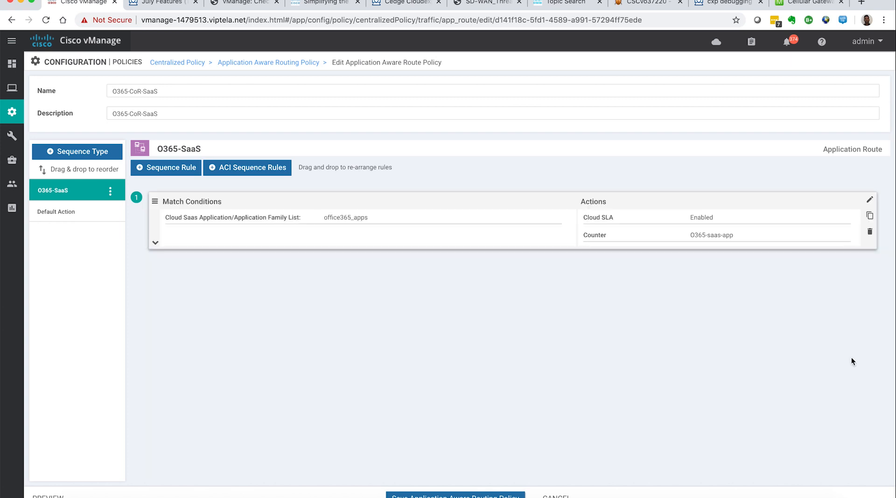
left_click(191, 63)
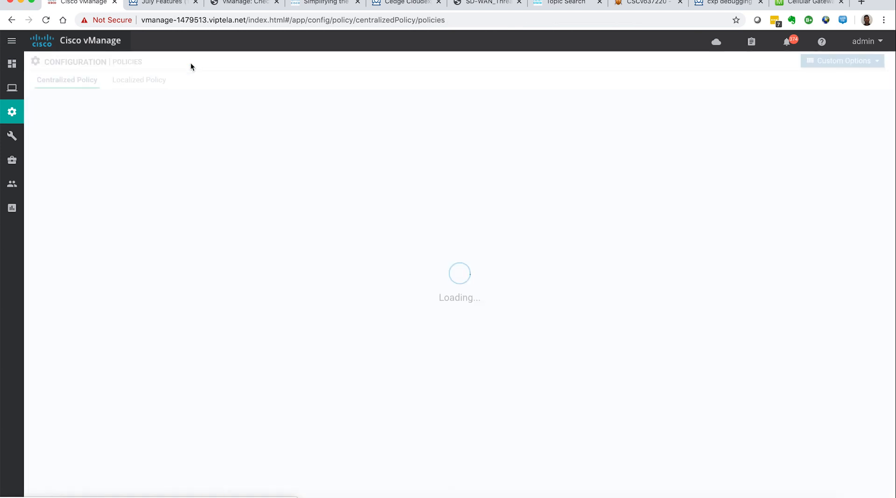
left_click(873, 166)
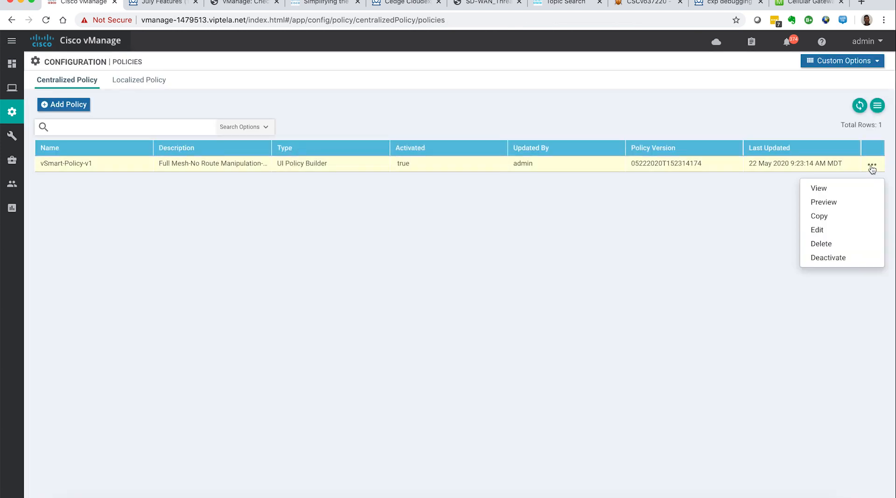
left_click(836, 230)
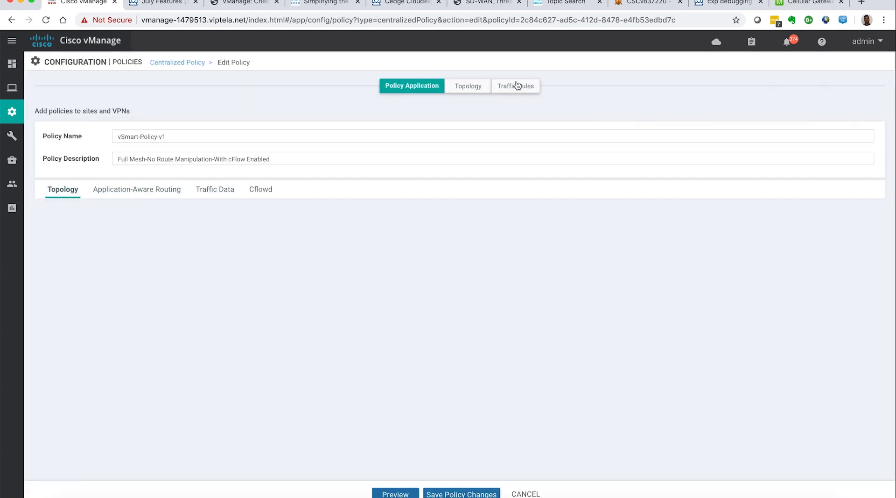
Step: Check the application-aware routing entries in the traffic rules and in the policy application of vSmart-Policy-v1
left_click(518, 85)
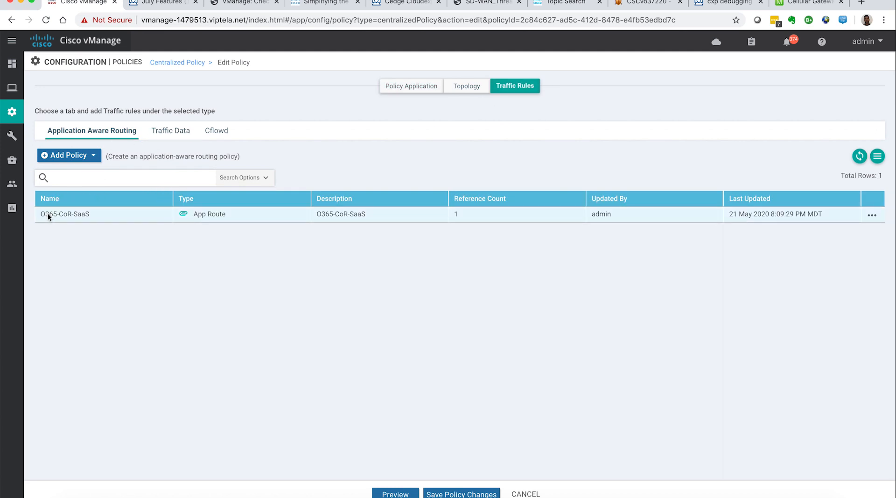
left_click(405, 88)
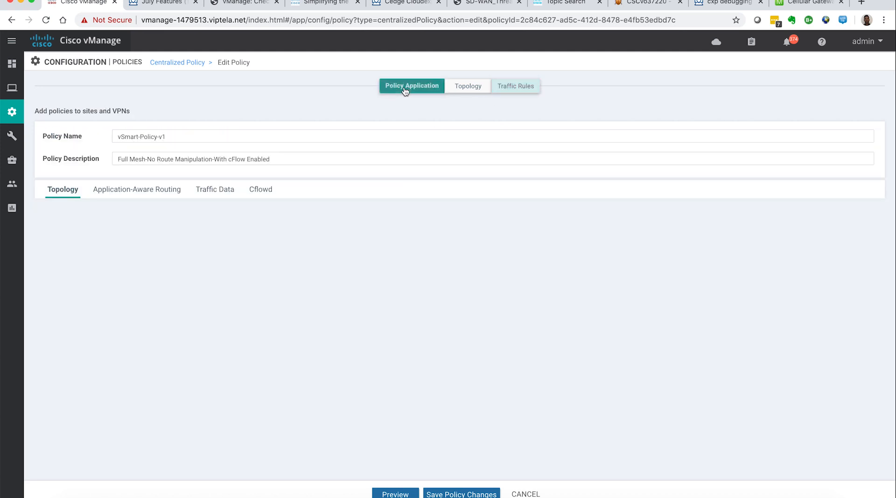
left_click(155, 193)
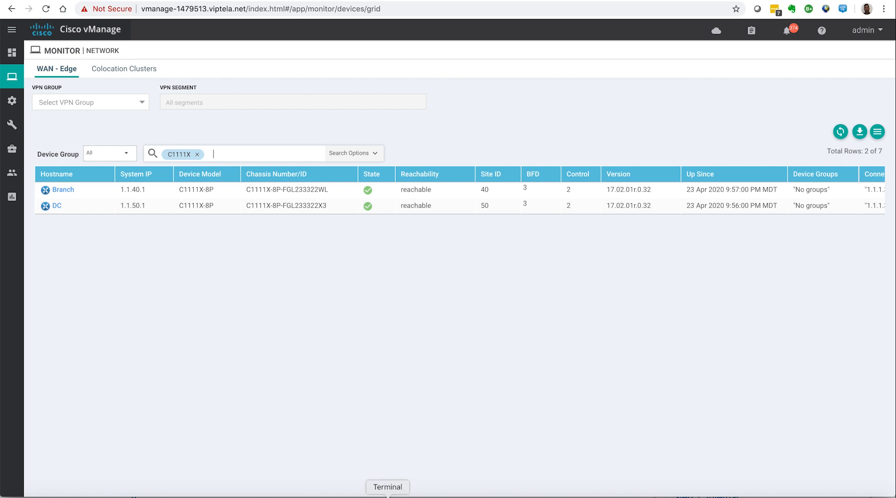
Step: Switch to Terminal and bring up the SSH session of the Branch router
left_click(388, 497)
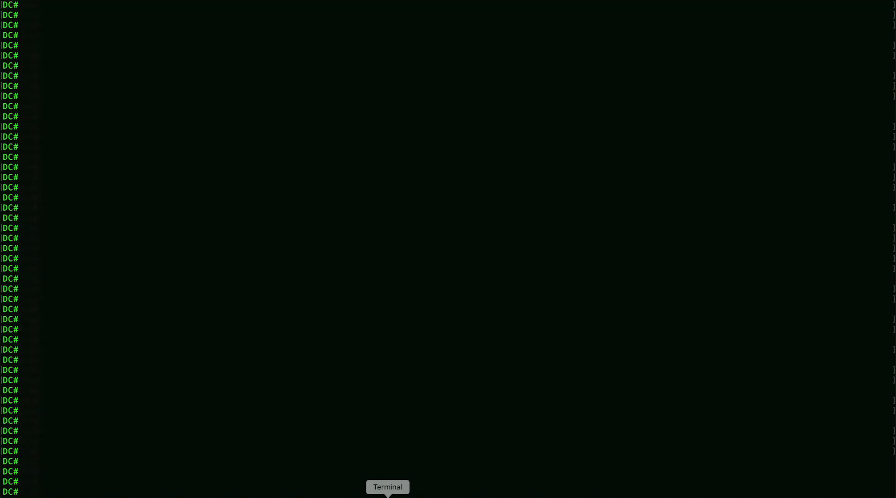
right_click(387, 497)
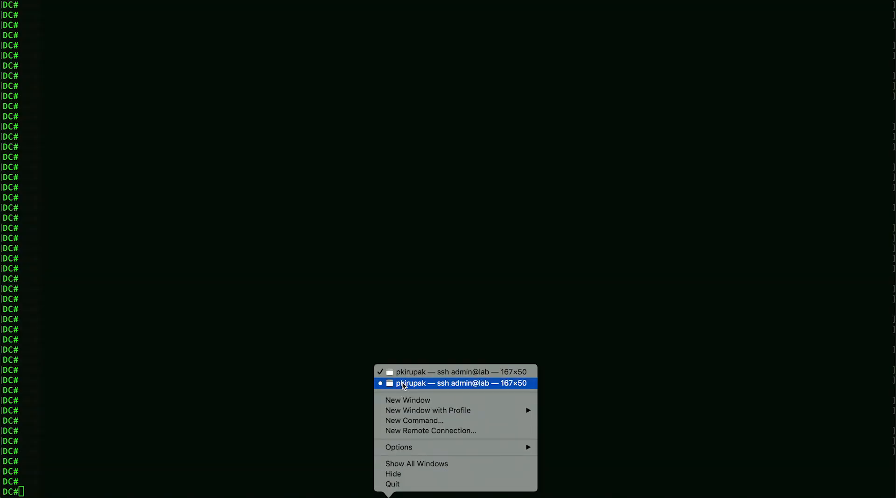
left_click(402, 383)
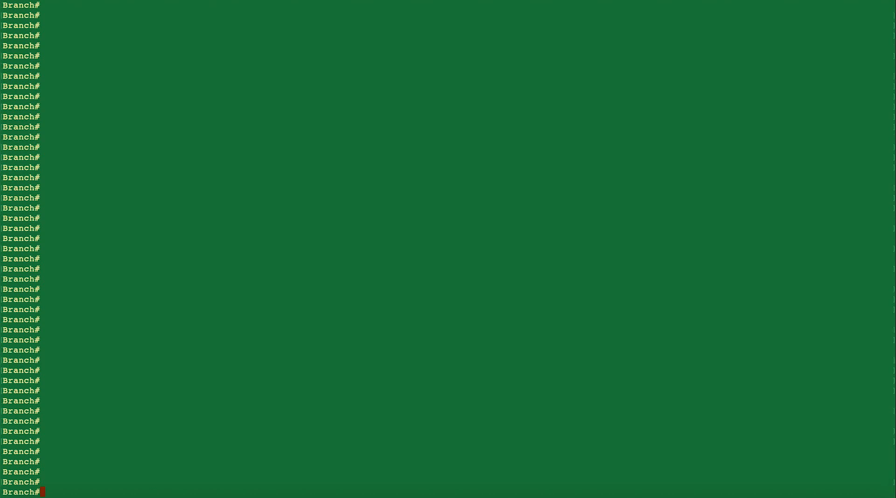
Step: Run "sh sdwan cloudexpress applications" on the Branch router and examine the exit type for office365 in VPN 1
type("sh ")
type("clou")
key("Tab")
key("BackSpace")
key("BackSpace")
key("BackSpace")
key("BackSpace")
type("sdwan clo")
key("Tab")
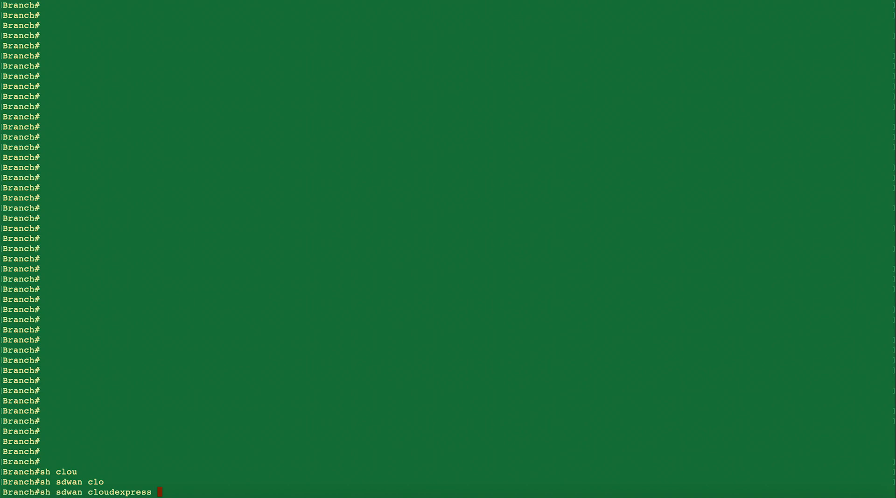
type("ap")
key("Tab")
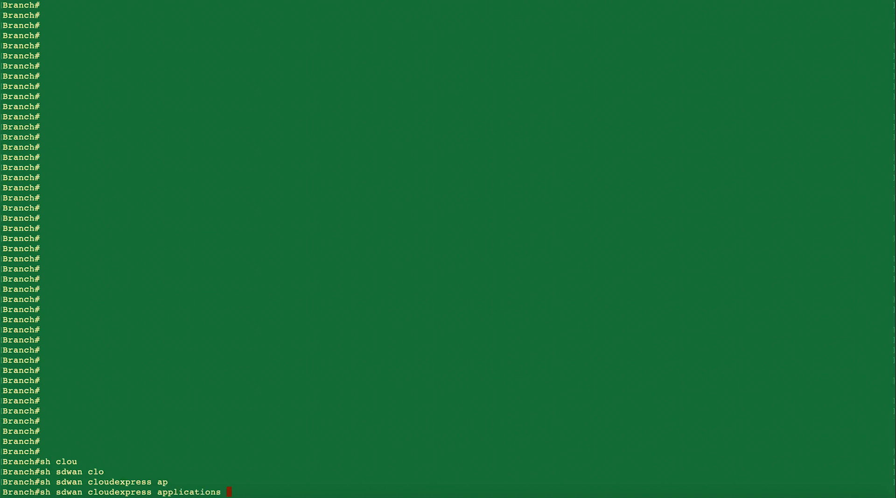
key("Return")
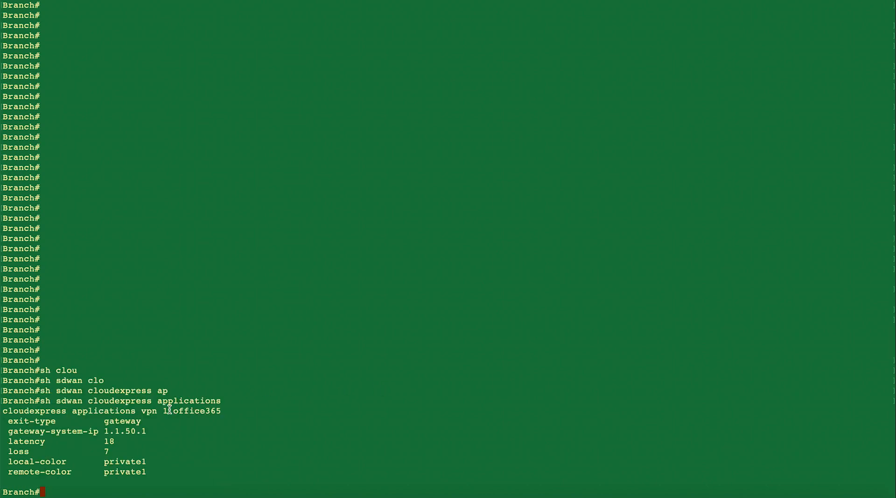
left_click_drag(173, 412, 104, 417)
Step: Run "sh sdwan cloudexpress local-exits" on the Branch router
key("Up")
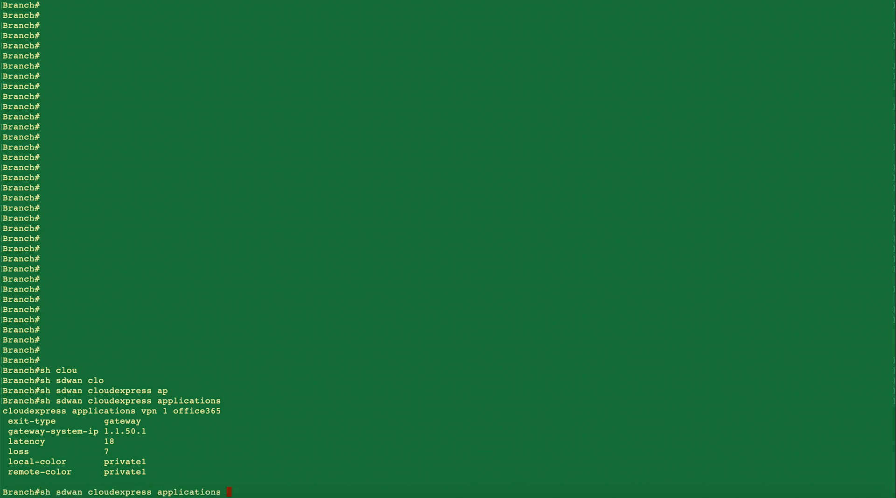
key("BackSpace")
key("BackSpace")
key("BackSpace")
key("BackSpace")
key("BackSpace")
key("BackSpace")
key("BackSpace")
key("BackSpace")
key("BackSpace")
key("BackSpace")
key("BackSpace")
key("BackSpace")
key("BackSpace")
type("loc")
key("Tab")
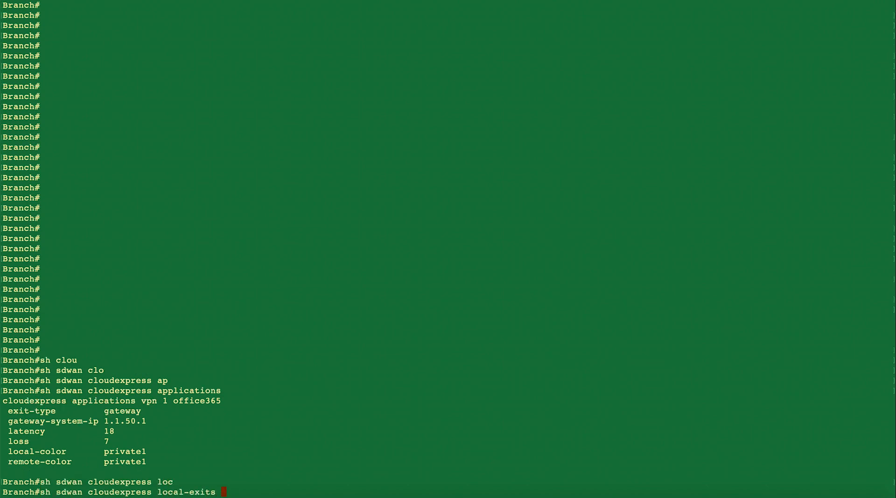
key("Return")
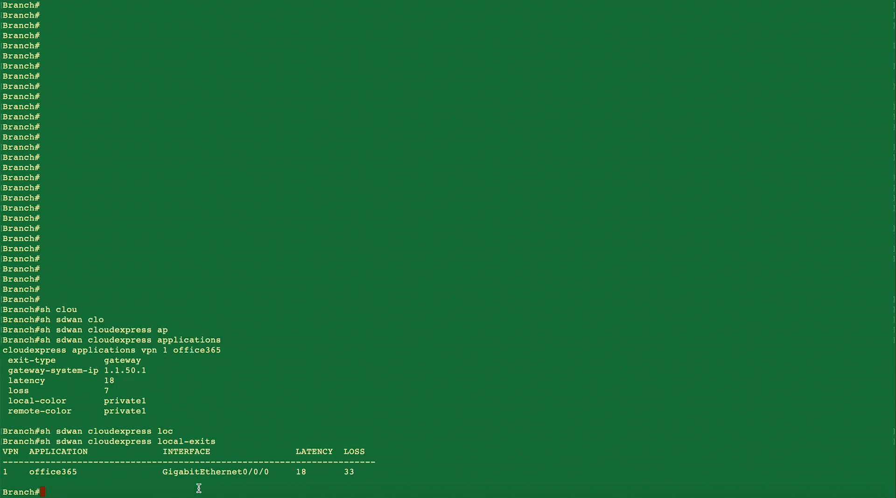
Step: Compare the loss and latency of the Branch router's local exit with those of its selected gateway exit
left_click_drag(360, 471, 338, 468)
left_click_drag(109, 389, 100, 389)
left_click_drag(146, 361, 103, 360)
Step: Switch to the DC router's session, run "sh sdwan cloudexpress applications" and examine the VPN 1 exit type for office365
right_click(388, 497)
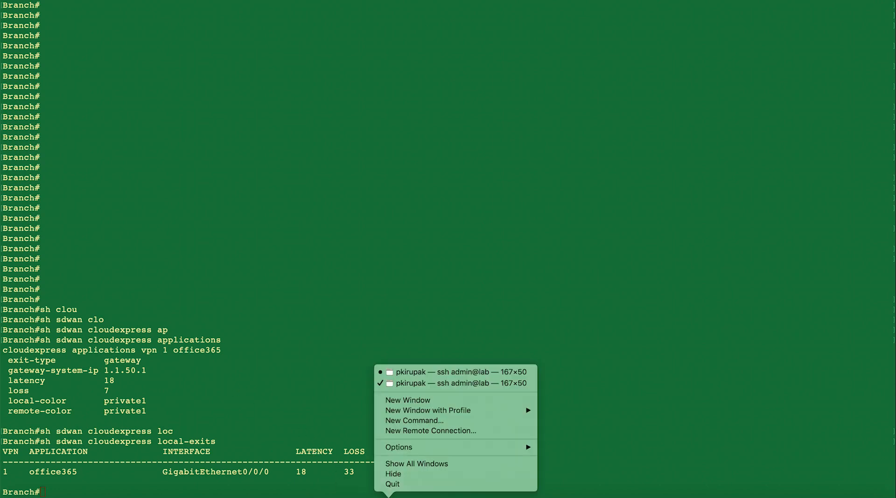
left_click(430, 372)
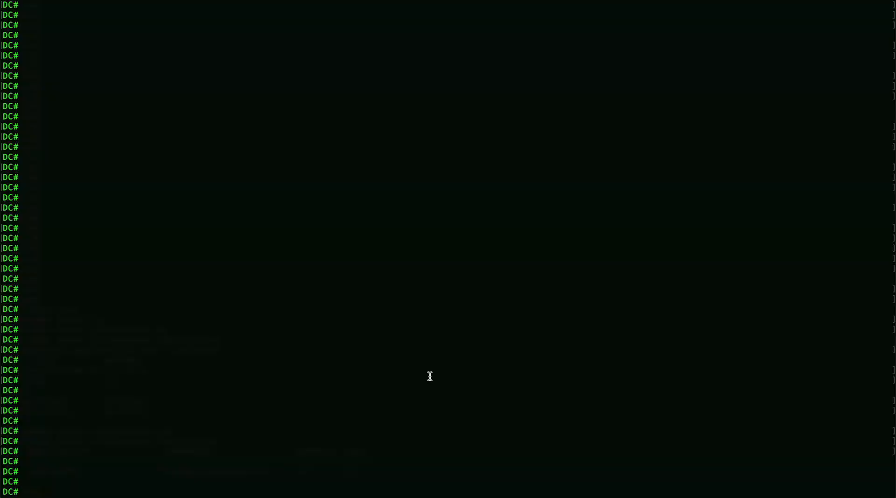
type("sh sdwa")
key("Tab")
type("clo")
key("Tab")
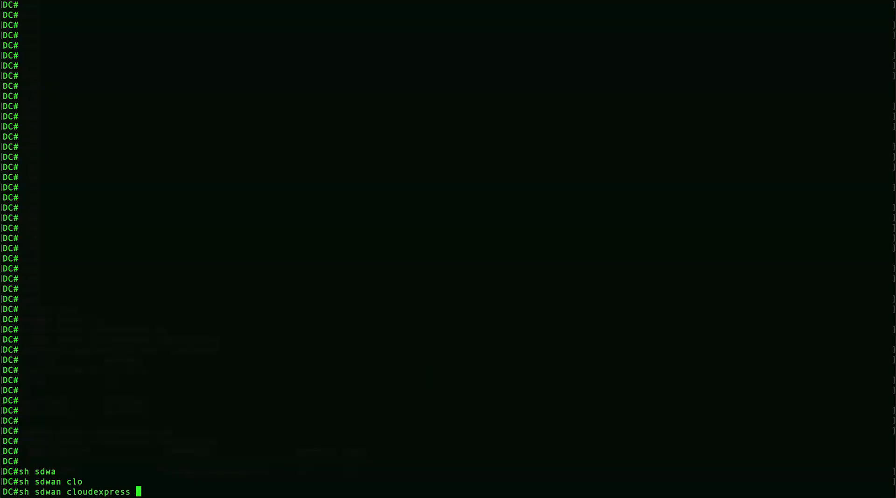
type("app")
key("Tab")
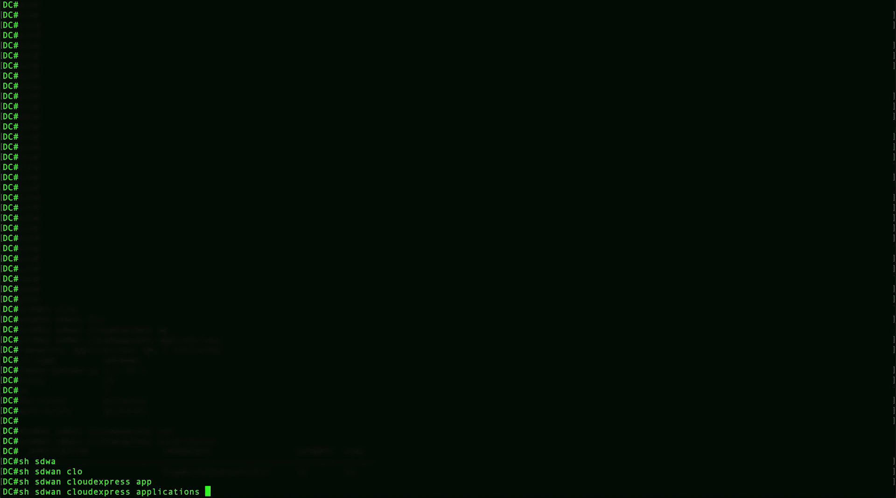
key("Return")
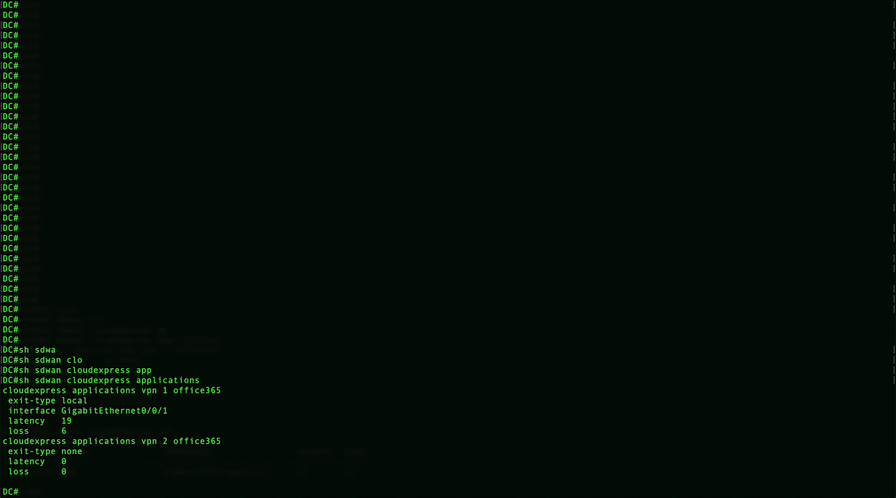
left_click_drag(94, 401, 10, 401)
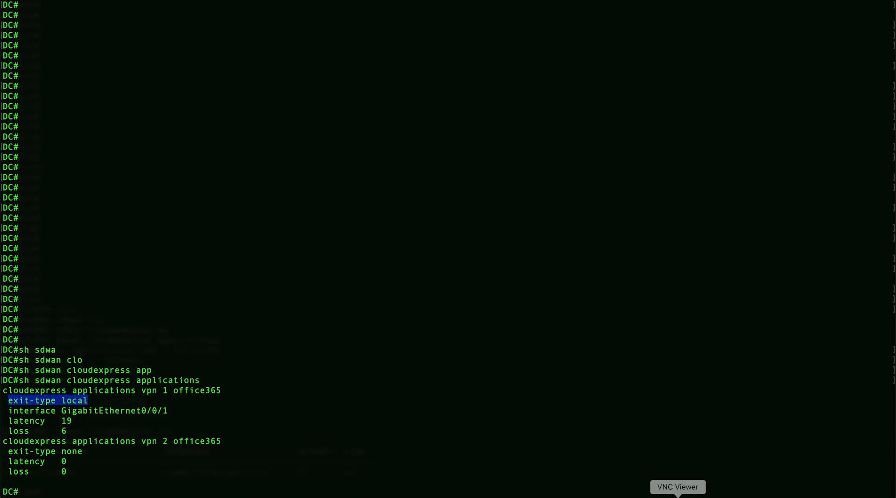
Step: Switch to the lab PC in VNC Viewer and reload the office.com page to generate Office 365 traffic
left_click(678, 497)
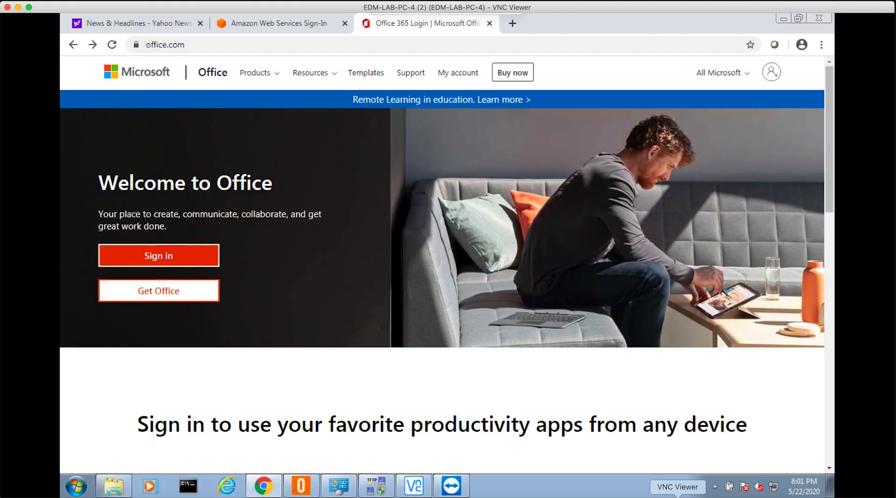
left_click(112, 45)
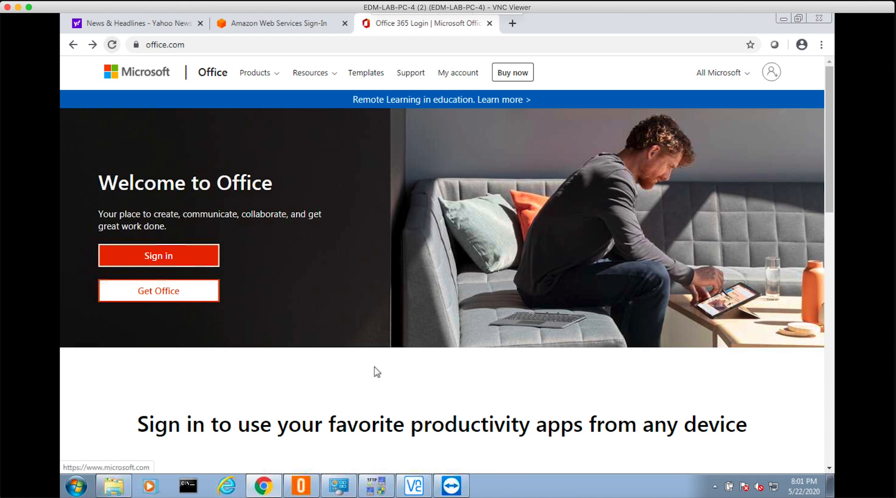
Step: Return to the DC router's Terminal session and run "sh sdwan app-fwd cflowd flows format table | in 10.40.1.2"
left_click(369, 497)
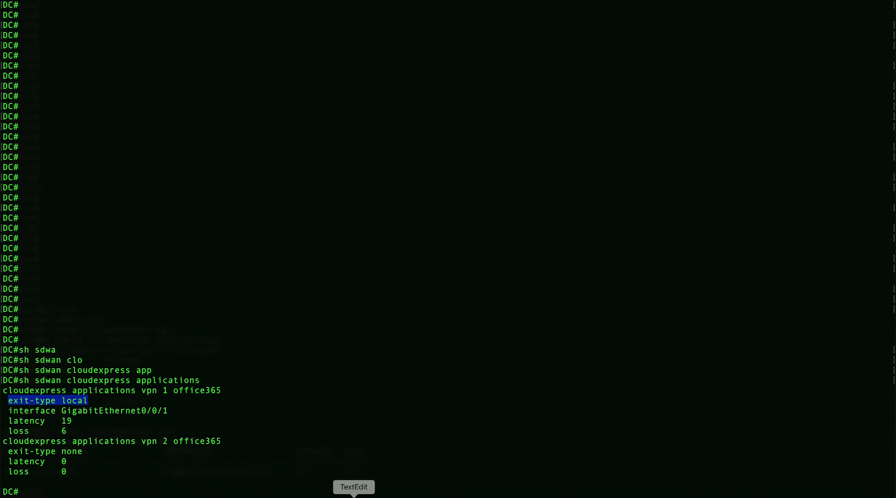
right_click(389, 495)
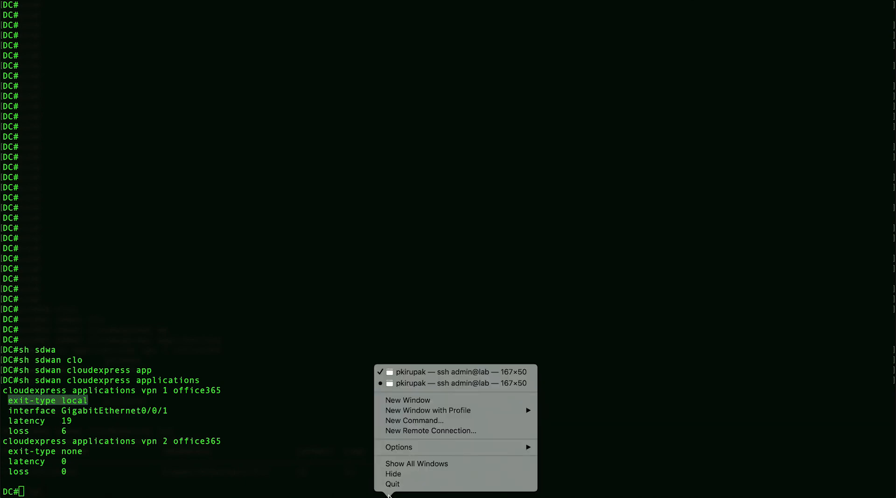
left_click(278, 442)
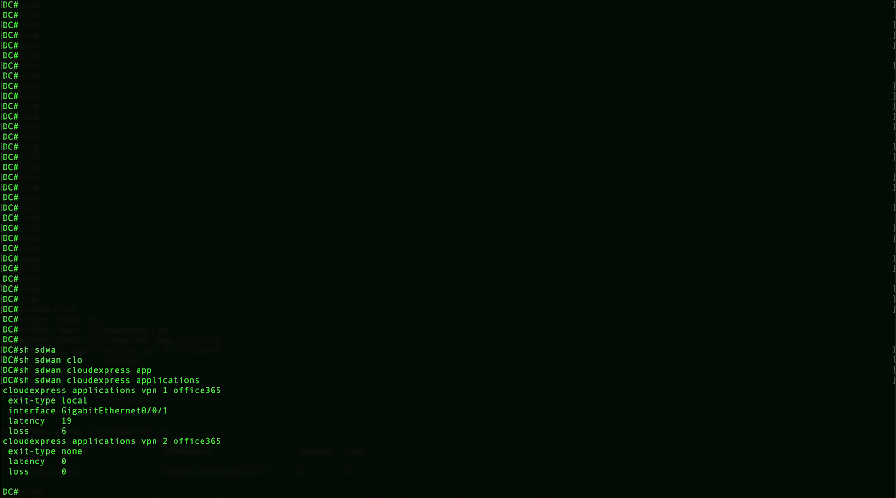
key("Up")
key("Up")
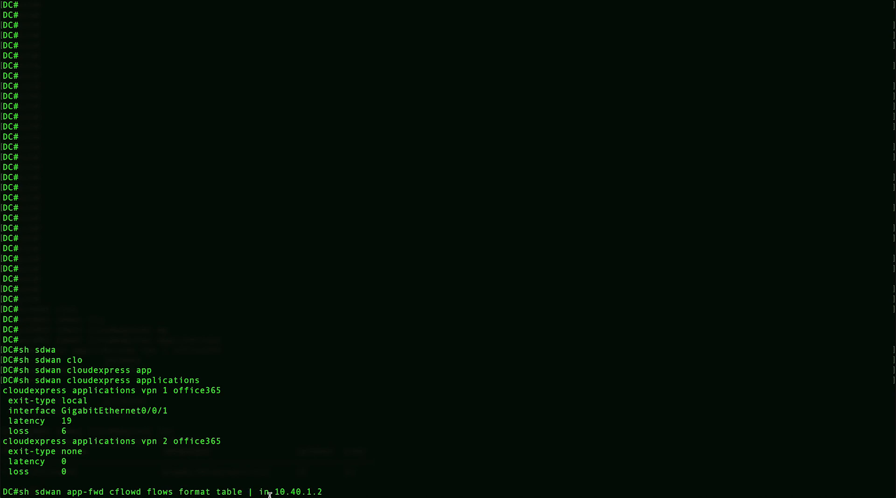
left_click_drag(276, 491, 341, 490)
left_click(340, 490)
key("Return")
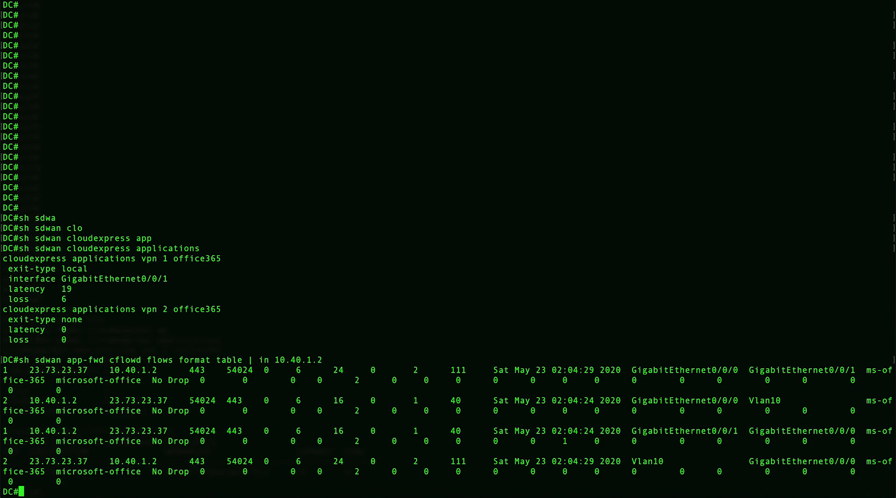
Step: Examine the application family and egress interface of the Office 365 flows in the DC router's cflowd output
left_click_drag(56, 471, 141, 471)
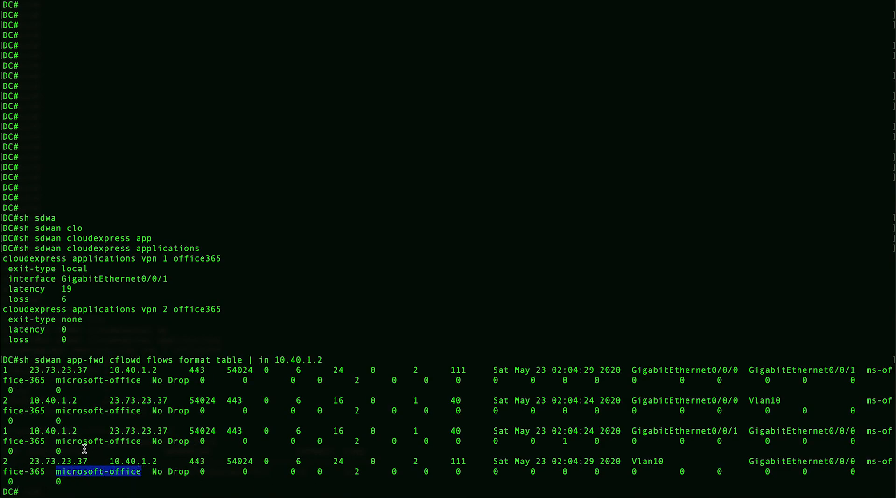
left_click_drag(56, 441, 136, 440)
left_click(752, 433)
left_click_drag(753, 433, 631, 433)
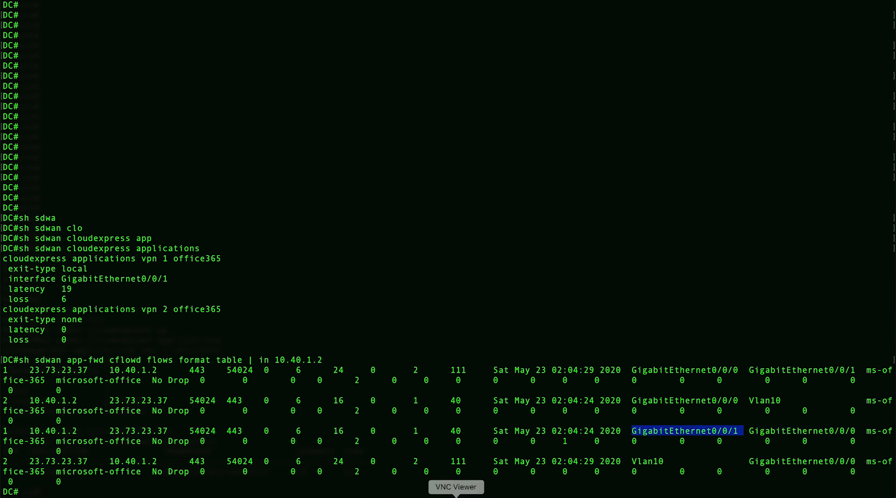
Step: Switch to the Branch router's session, run "sh sdwan app-fwd cflowd flows format table | in ms-" and examine the Office flows
right_click(389, 495)
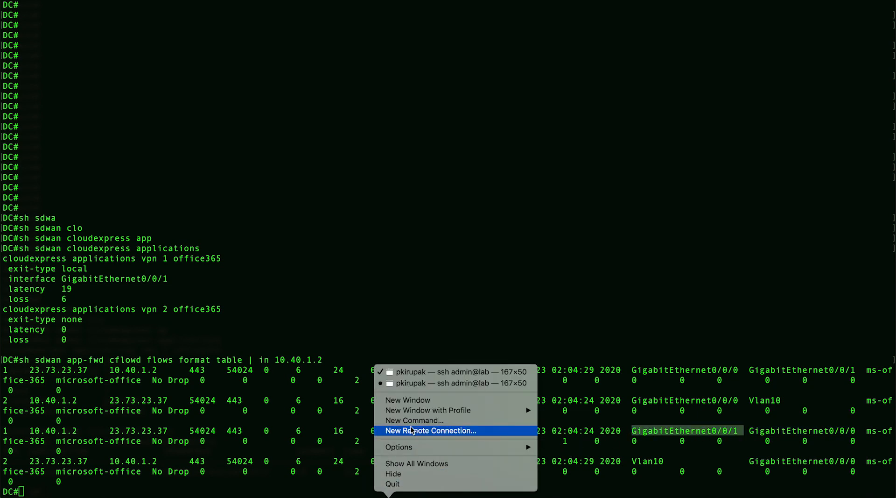
left_click(423, 382)
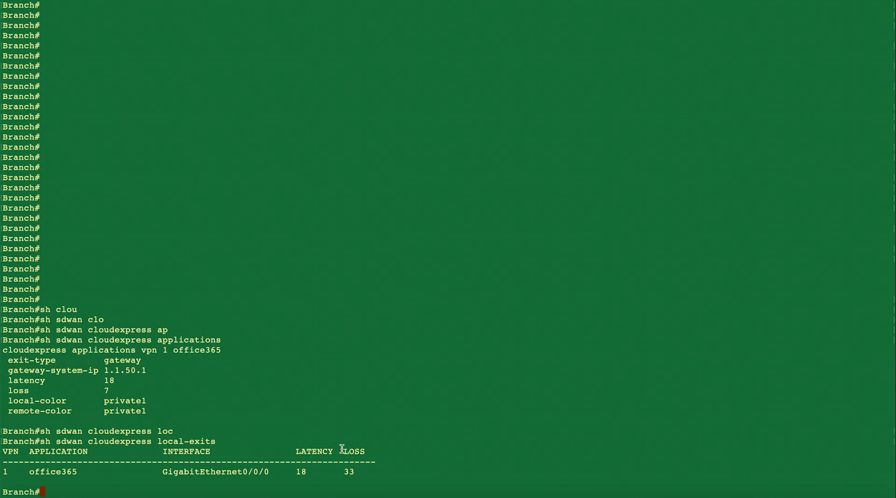
key("Up")
key("Up")
key("Up")
key("Return")
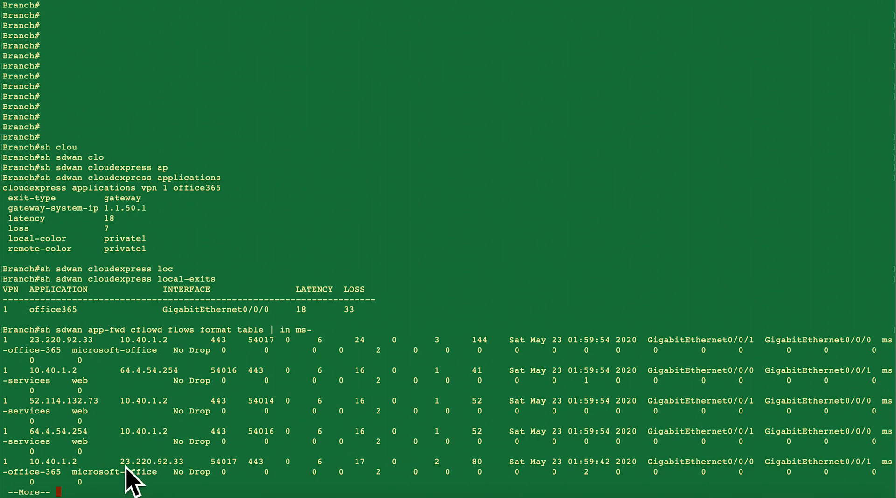
left_click_drag(72, 472, 158, 473)
left_click_drag(29, 371, 83, 372)
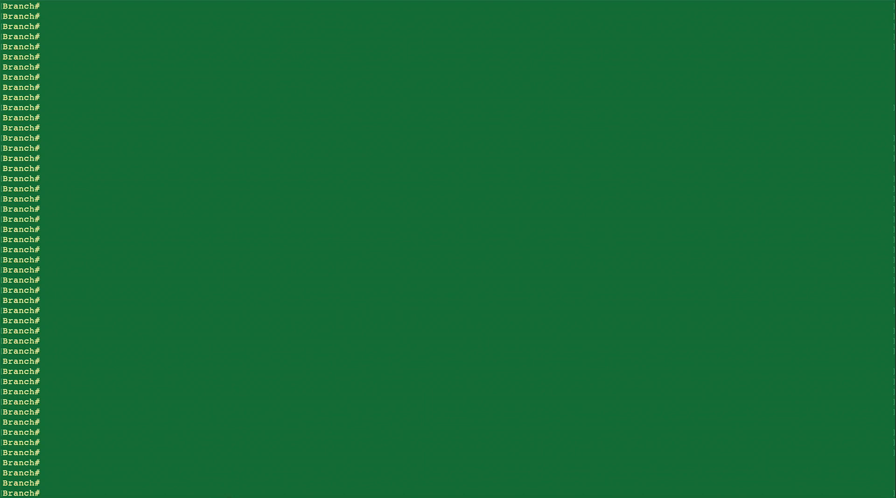
Step: Run "sh sdwan cloudexpress applications" and "sh sdwan cloudexpress gateway-exits" on the Branch router to compare the Office 365 local and gateway exits
type("sh sdwan cloudexpress applications")
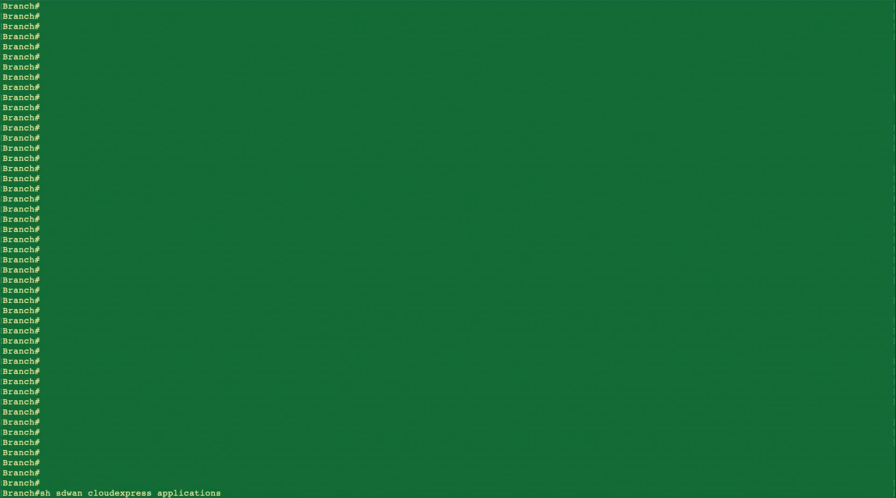
key("Return")
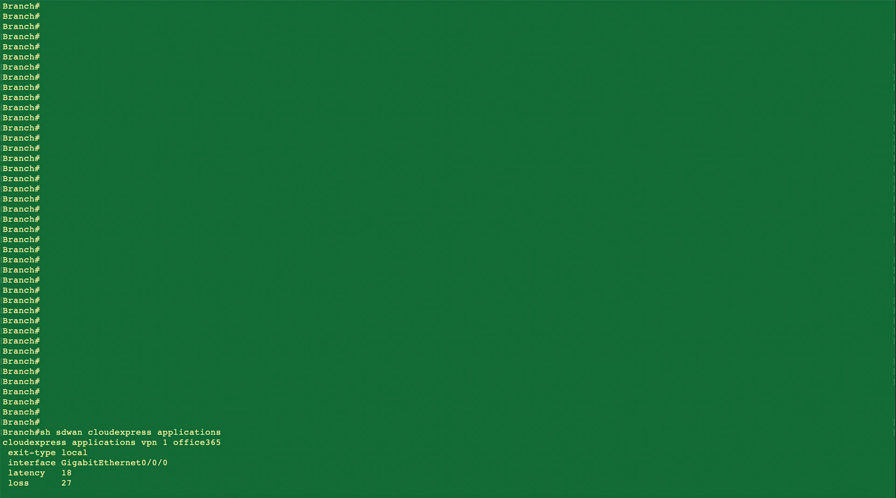
type("sh sdwan cloudexpress gateway-exits")
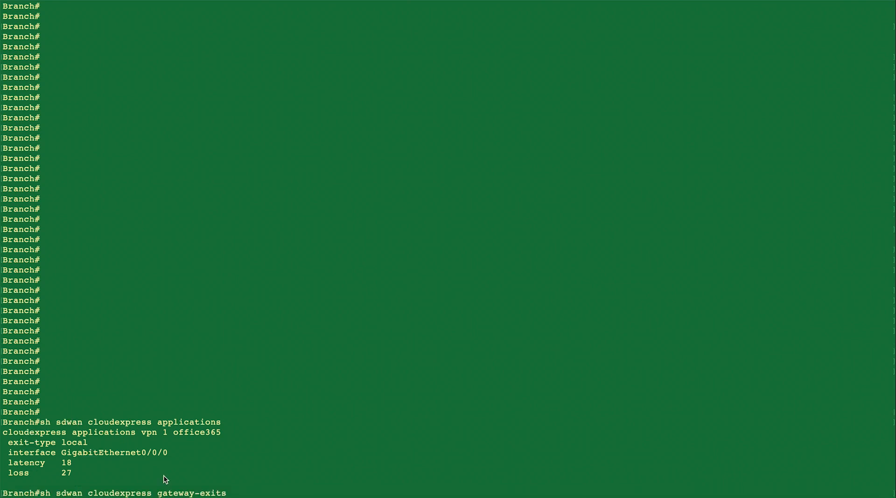
key("Return")
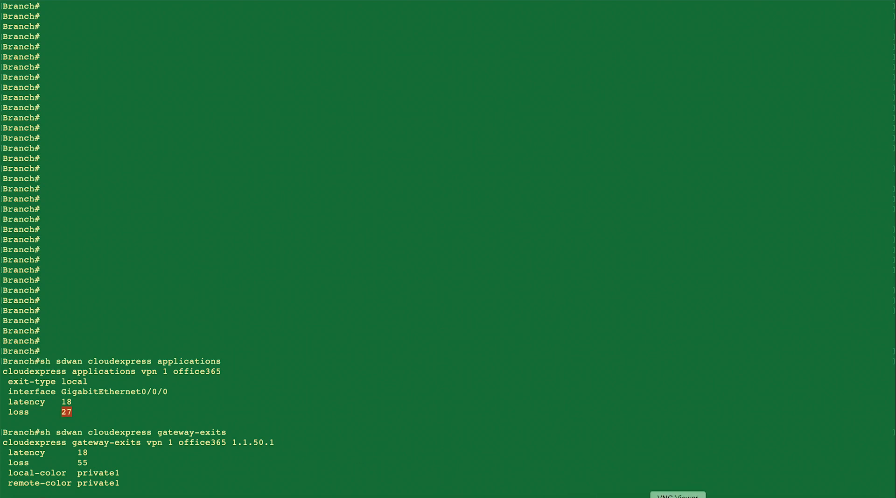
Step: Reload the office.com page on the lab PC in VNC Viewer to generate fresh Office 365 traffic and return to the Branch router's Terminal session
left_click(678, 496)
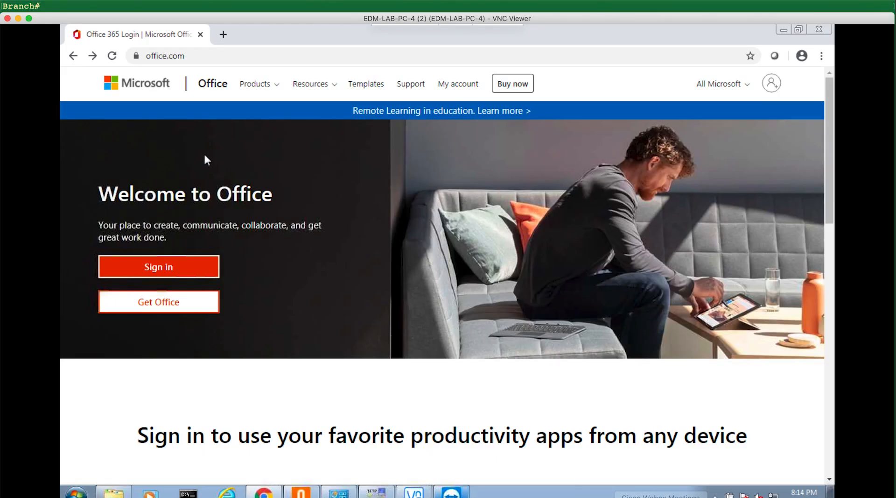
left_click(112, 56)
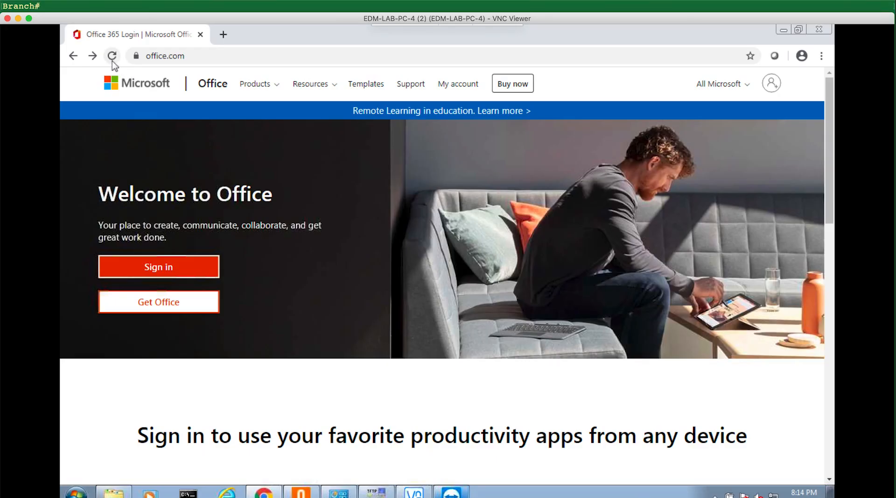
left_click(388, 496)
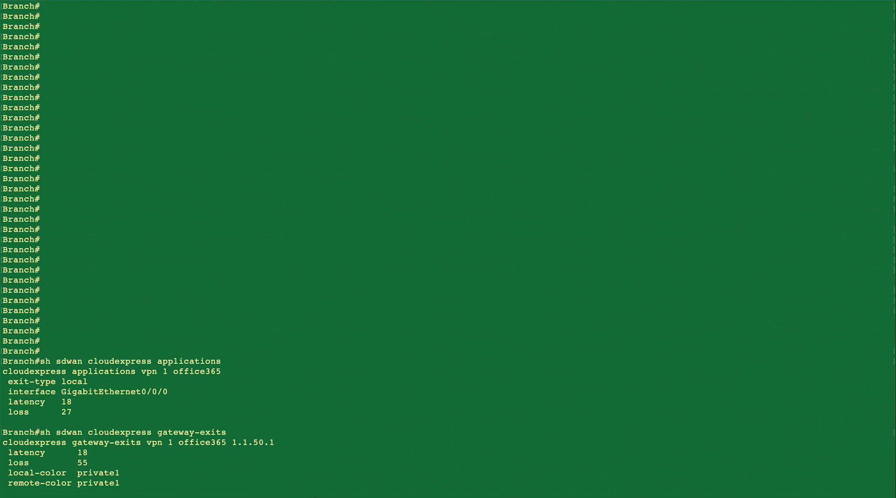
Step: Run "sh sdwan app-fwd cflowd flows format table | in ms-" on the Branch router to examine the egress interface of the Office flows
type("sh sdwan app-fwd cflowd flows format table | in ms-")
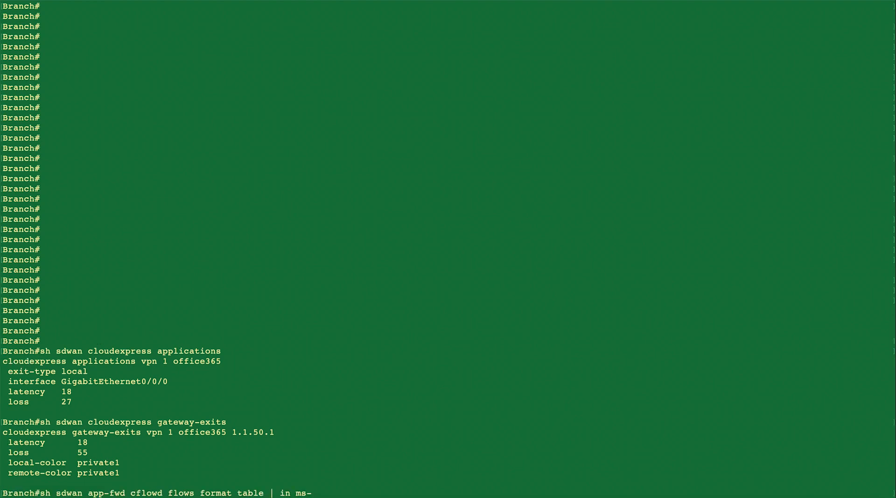
key("Return")
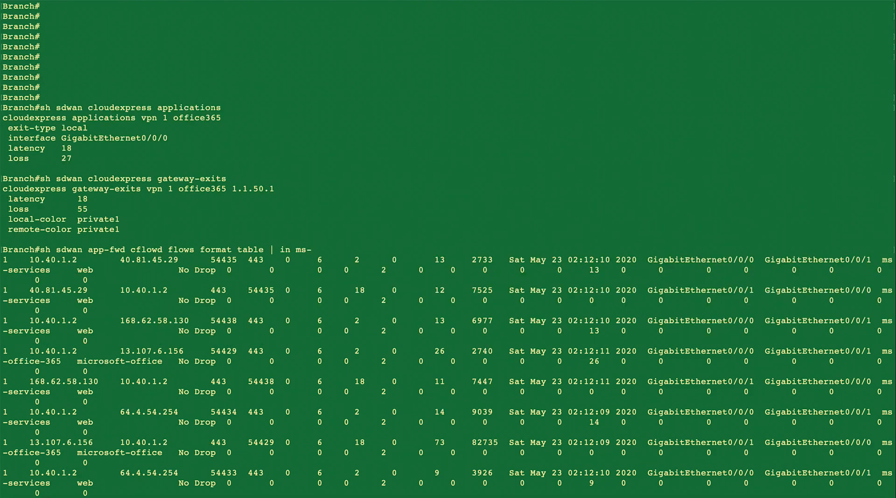
key("Return")
key("Return")
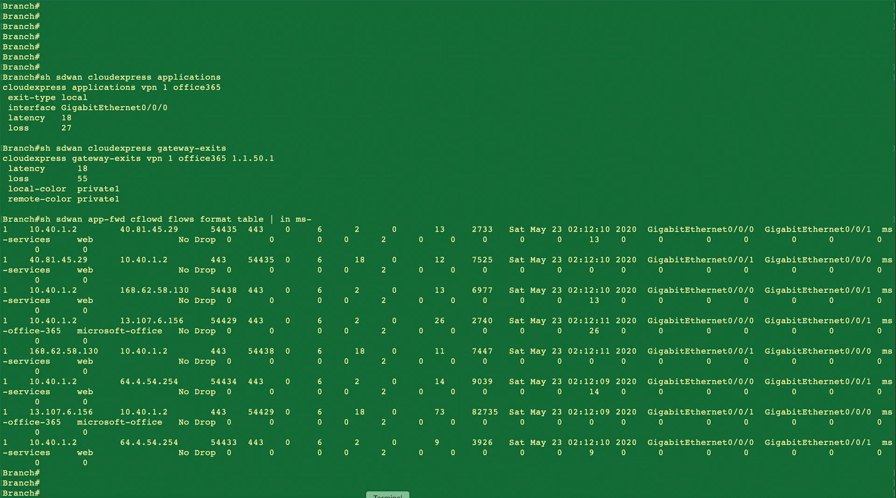
Step: Switch to the DC router's session and run "sh sdwan app-fwd cflowd flows format table | in 10.40.1.2" three times to check for the lab PC's flows
right_click(388, 494)
left_click(429, 382)
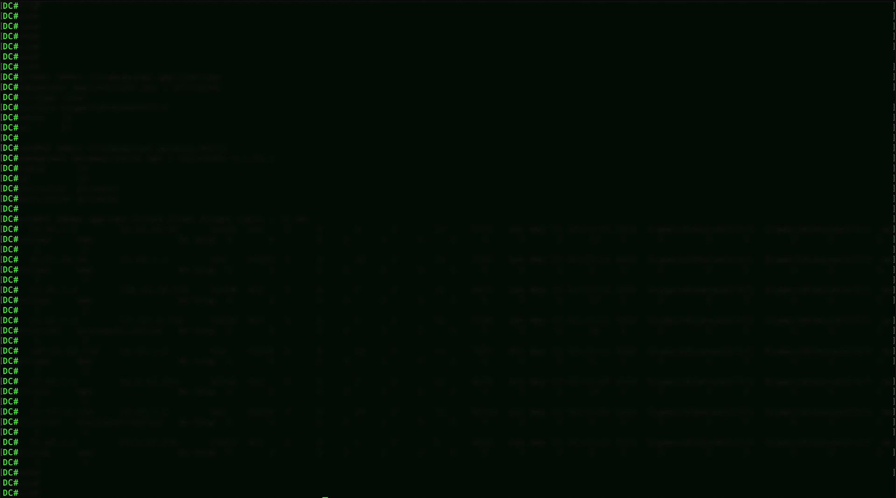
type("sh sdwan app-fwd cflowd flows format table | in 10.40.1.2")
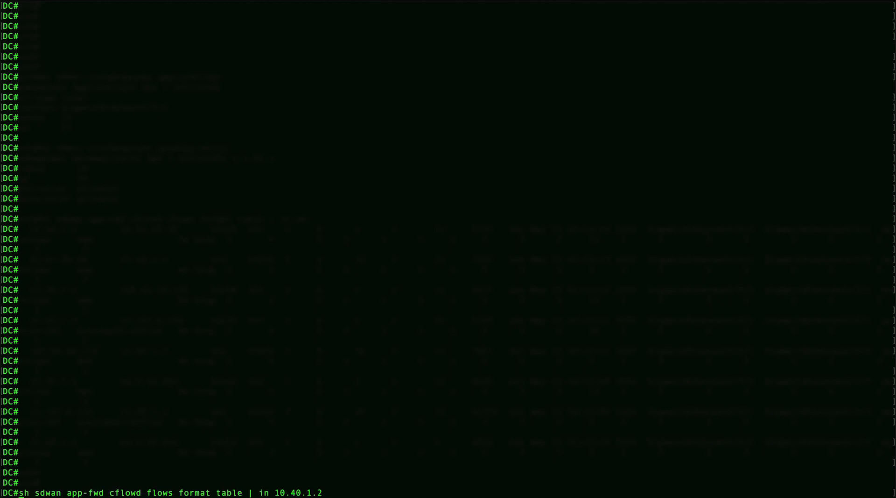
key("Return")
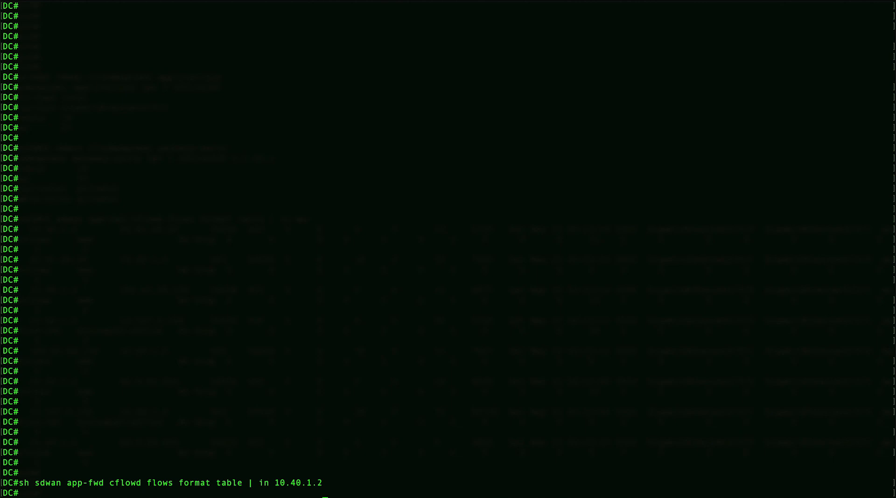
key("Return")
type("sh sdwan app-fwd cflowd flows format table | in 10.40.1.2")
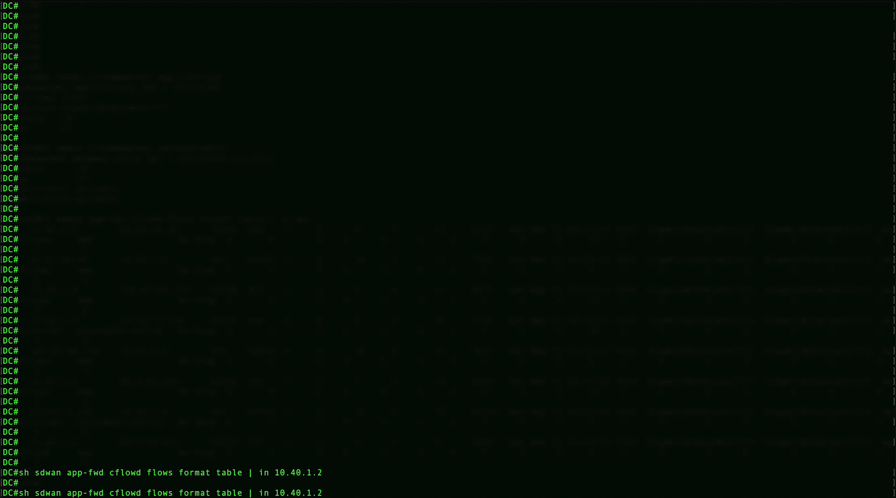
key("Return")
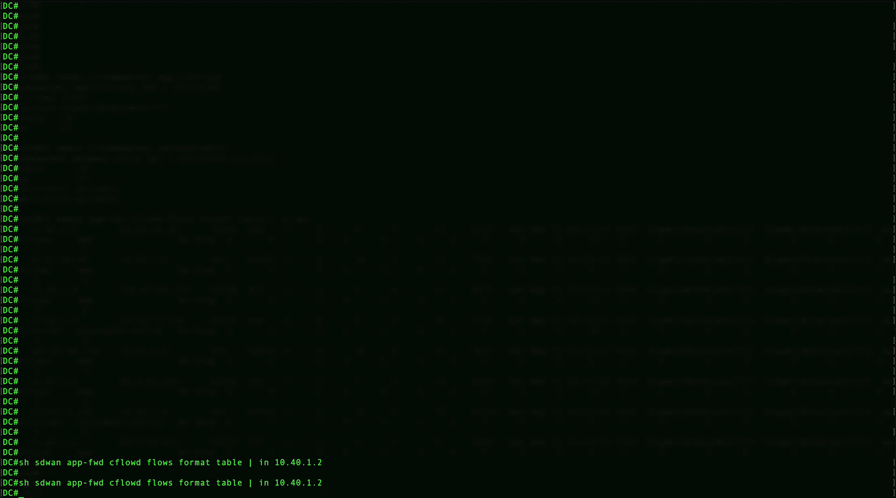
key("Return")
type("sh sdwan app-fwd cflowd flows format table | in 10.40.1.2")
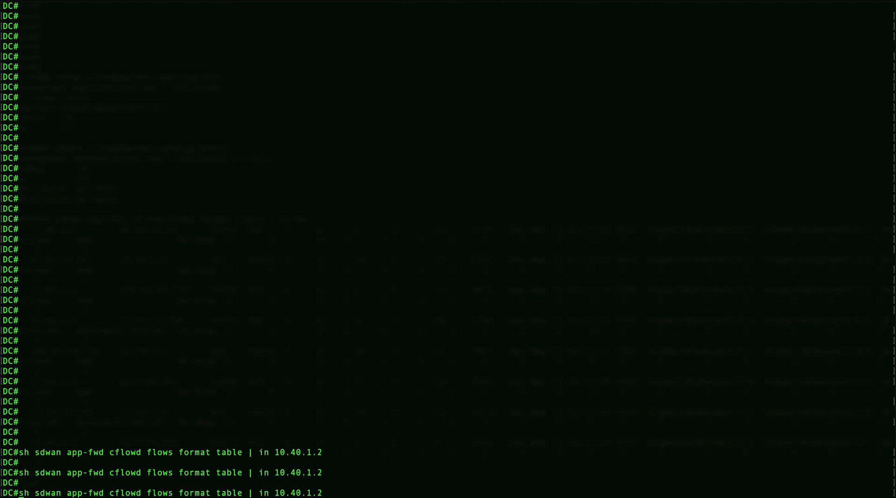
key("Return")
key("Return")
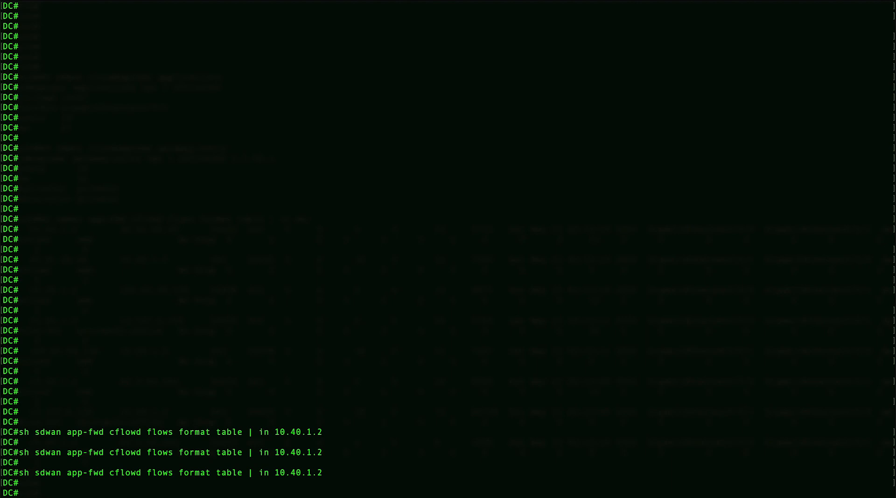